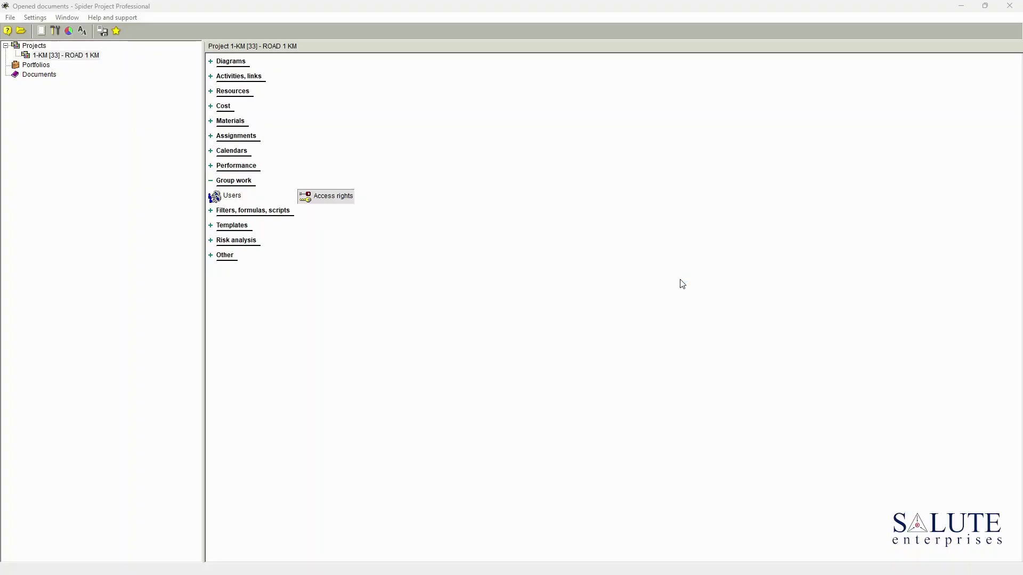
Step: View the ROAD 1 KM project's activity Gantt, and from the main window open the project's access rights table
double_click(74, 55)
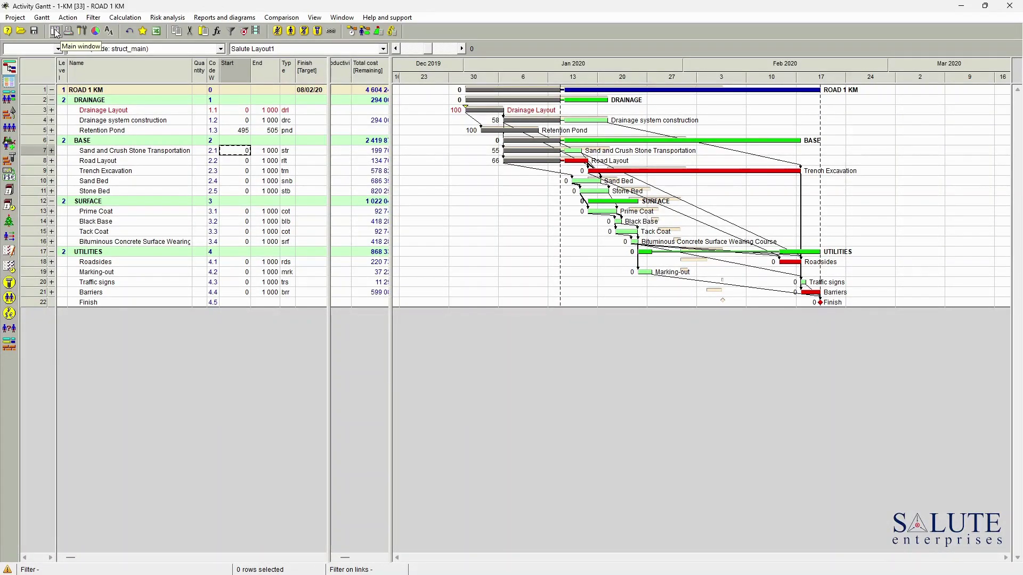
click(55, 32)
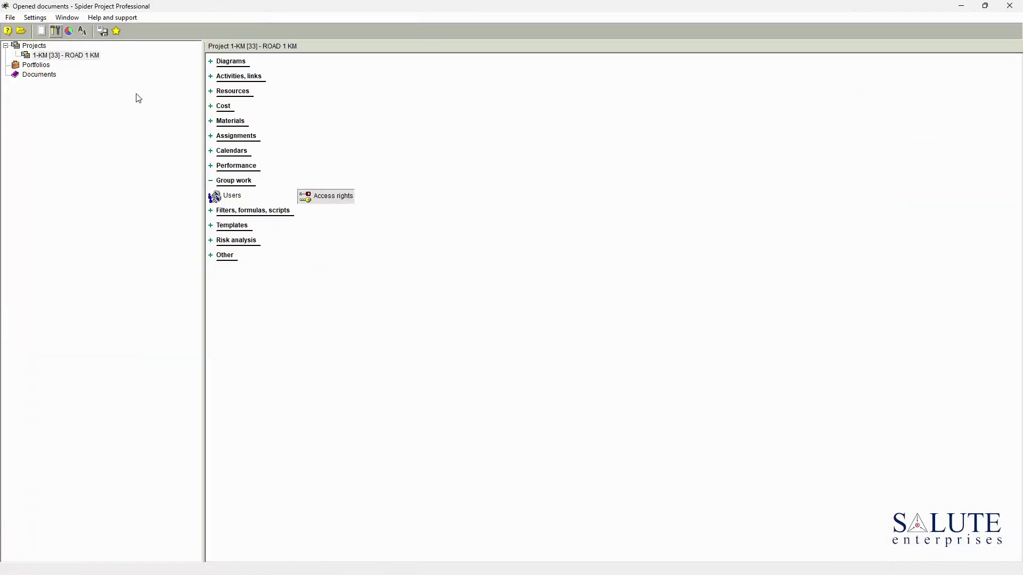
click(333, 198)
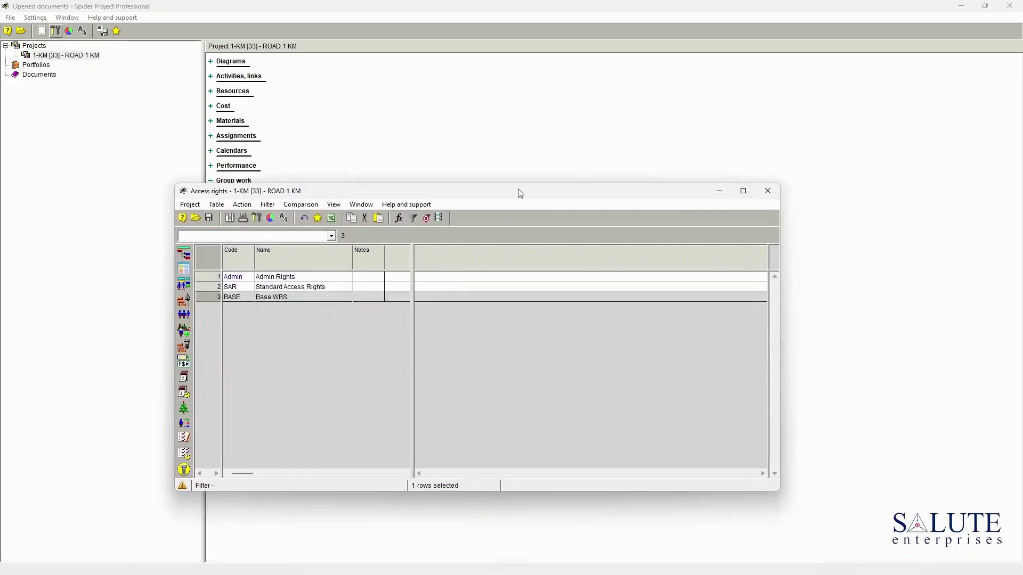
drag(516, 191, 616, 107)
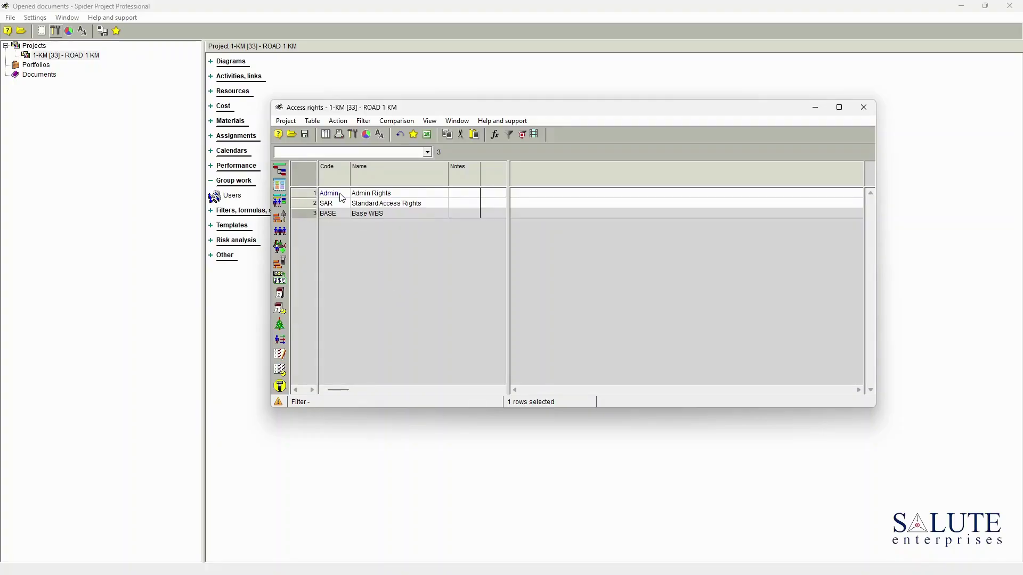
Step: Examine the Admin Rights profile's settings for cost components, materials, material sets and resources, and close the profile
click(310, 195)
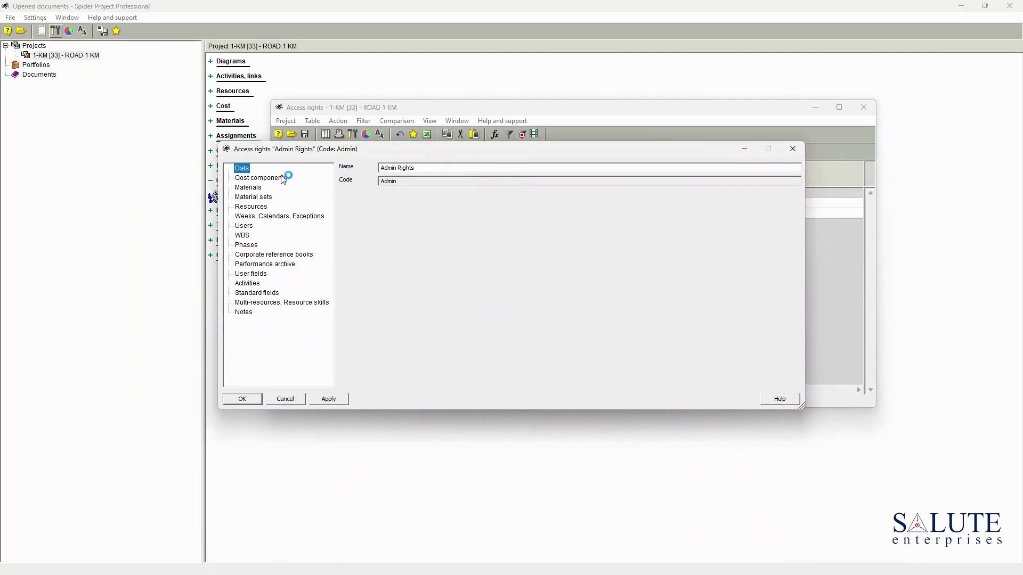
click(266, 178)
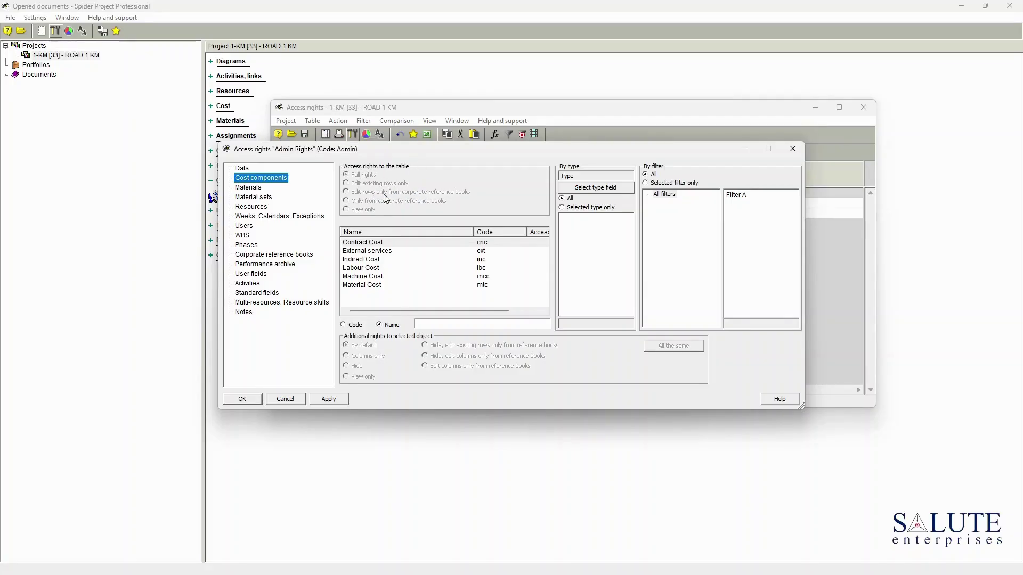
click(254, 188)
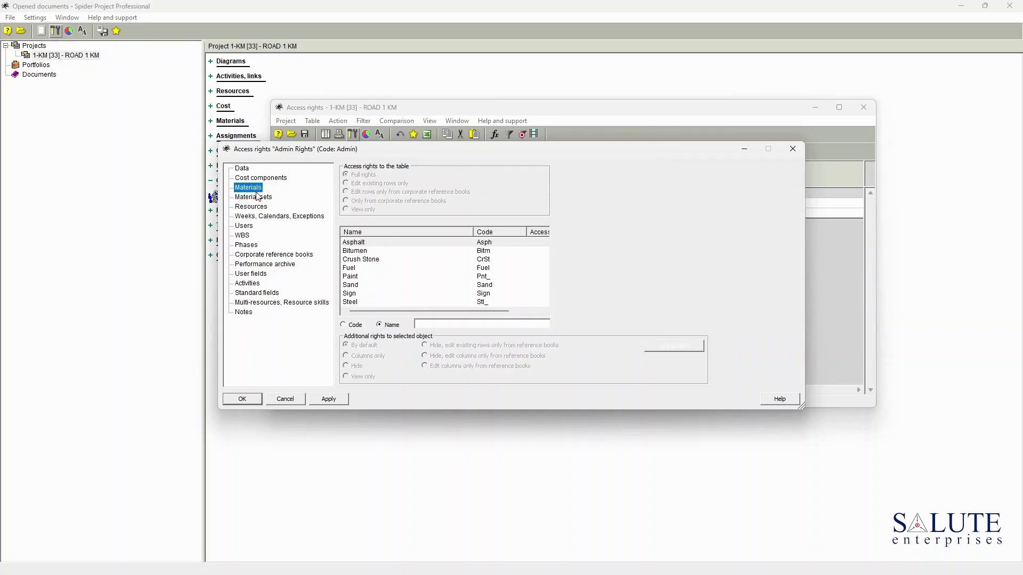
click(261, 197)
click(260, 207)
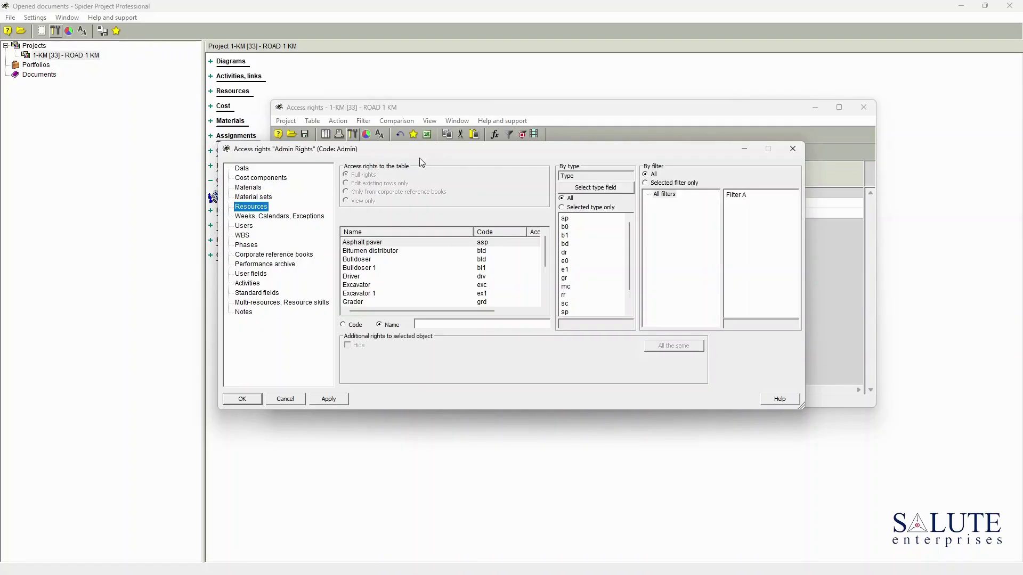
click(793, 150)
drag(599, 111, 644, 106)
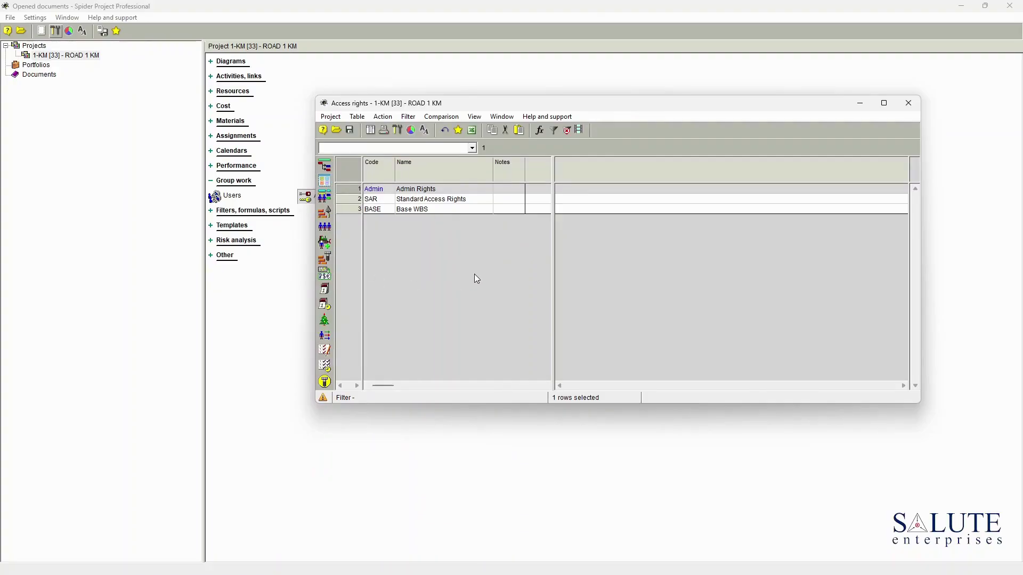
Step: Add a new access rights profile with the name Resource Manager and the code RM
double_click(346, 201)
right_click(353, 222)
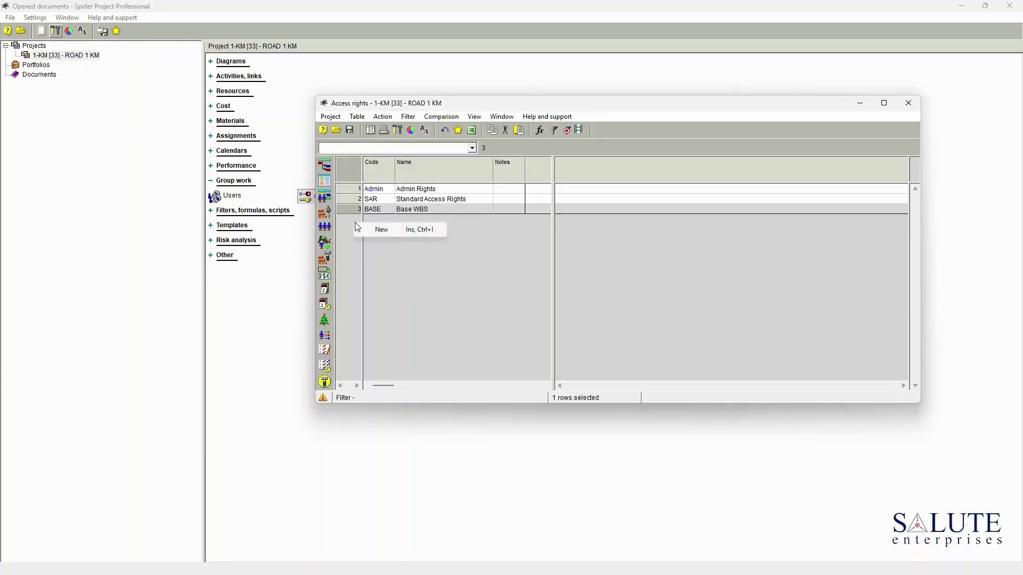
click(391, 232)
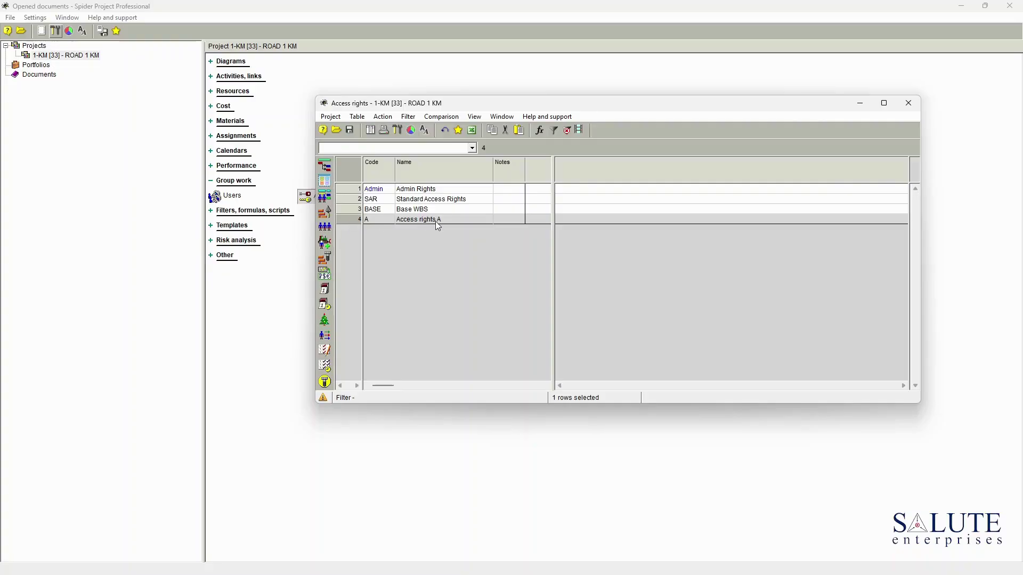
double_click(350, 219)
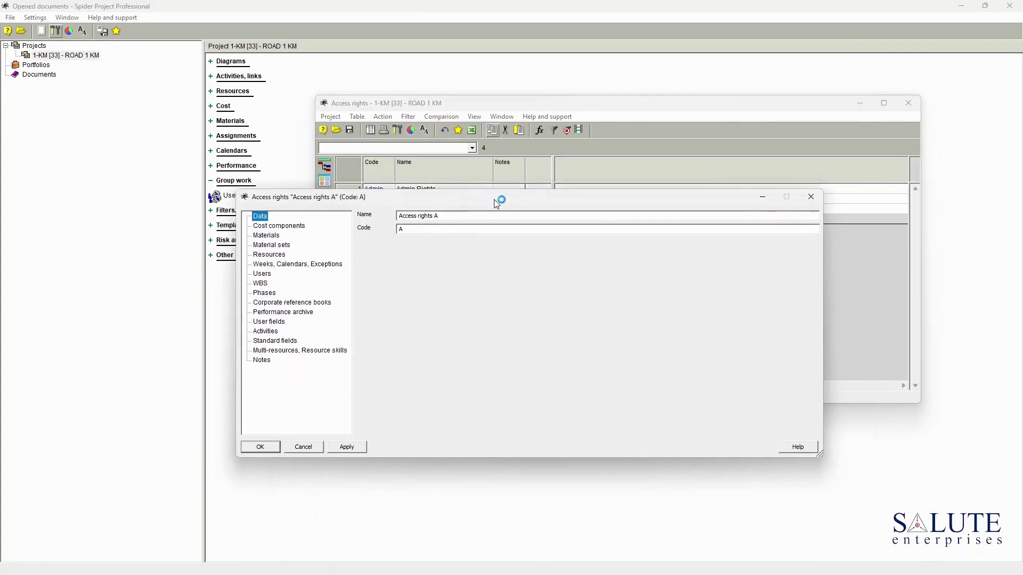
drag(494, 200, 641, 127)
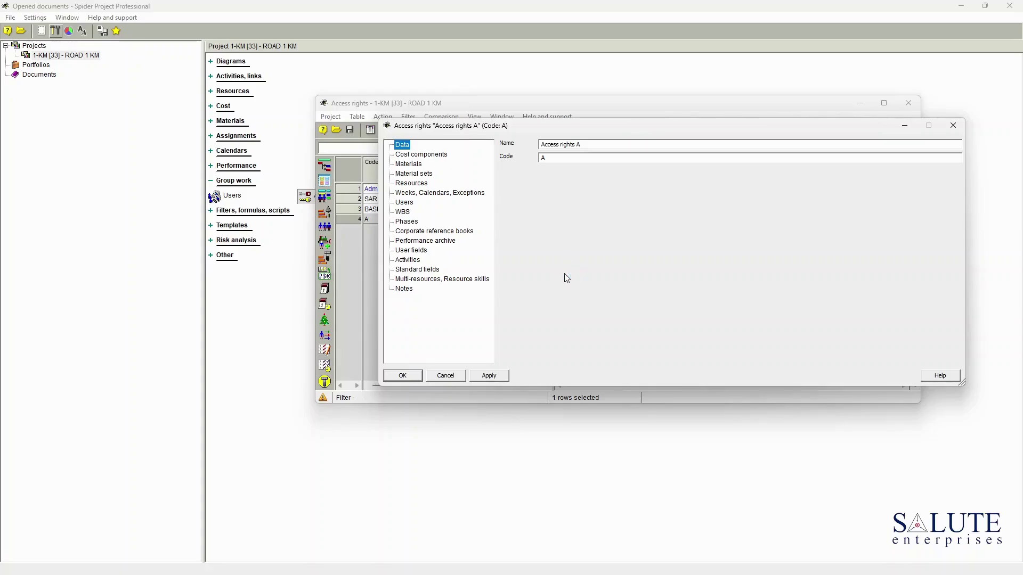
key(Tab)
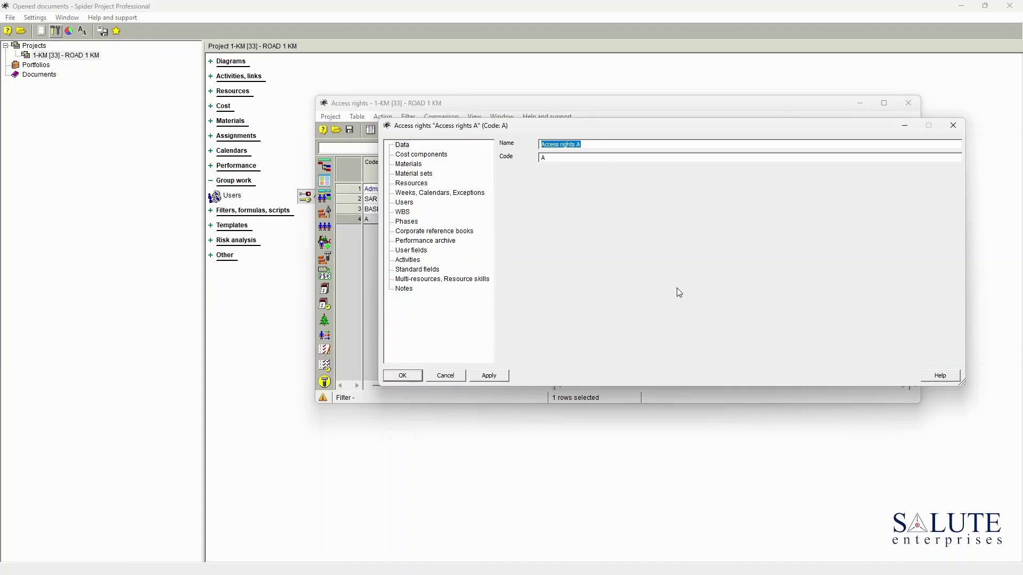
text(Resource Manager)
key(Tab)
text(RM)
Step: Set the Resource Manager profile's access rights to the cost components table to View only
click(431, 155)
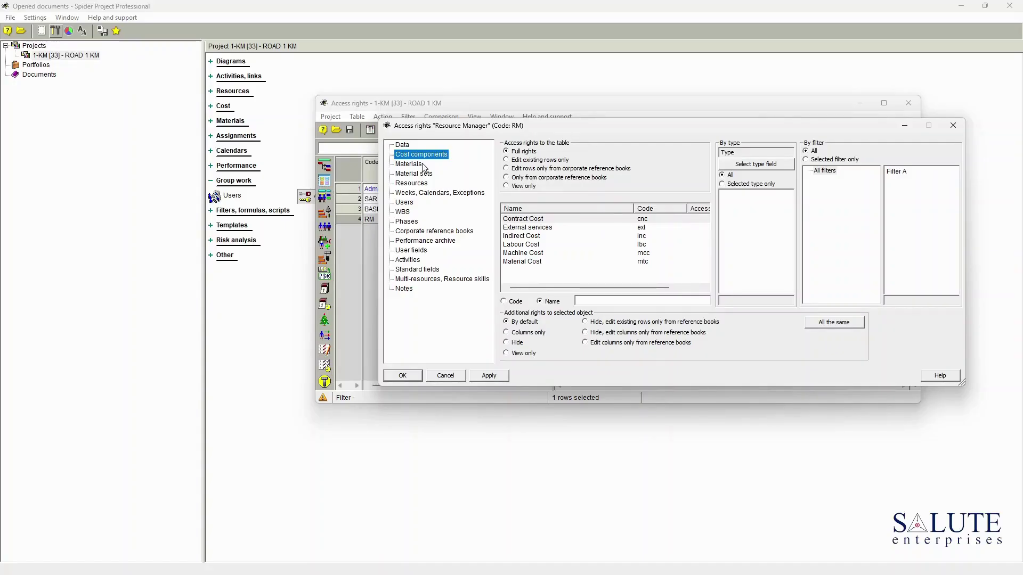
click(408, 147)
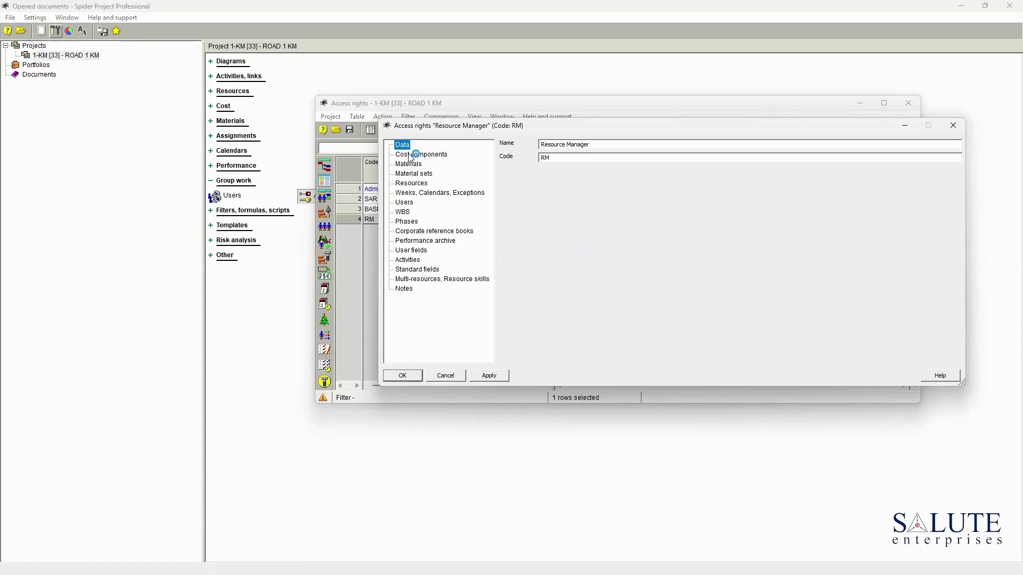
click(412, 158)
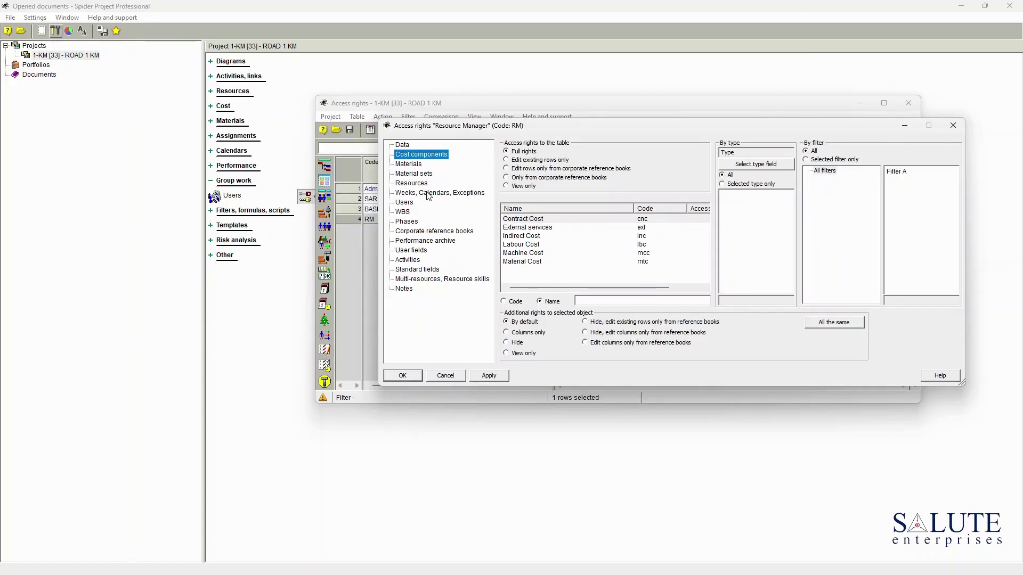
click(430, 155)
click(521, 187)
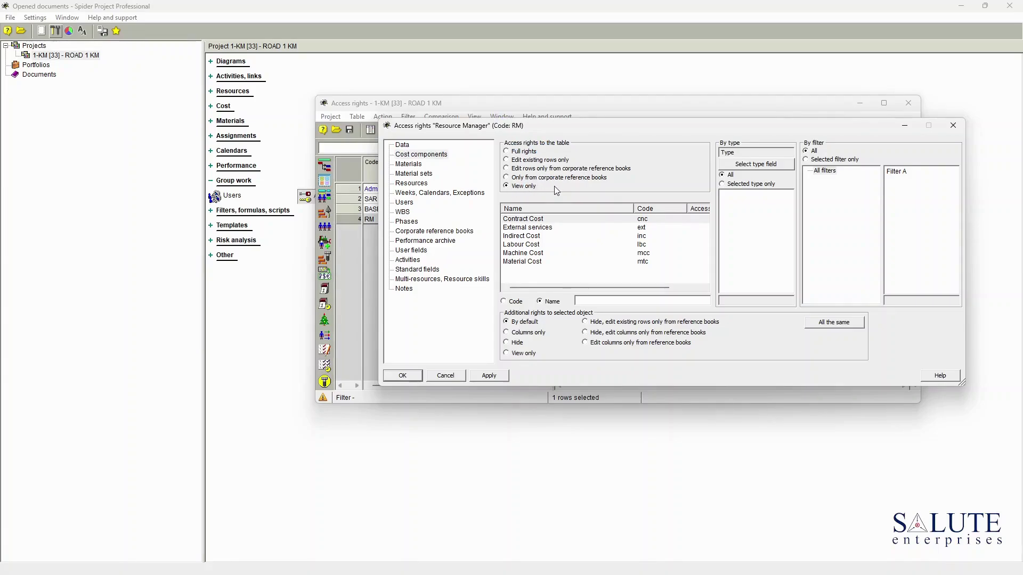
Step: Set the additional rights of Contract Cost and External services to Hide, and apply the same right to all cost components
click(542, 223)
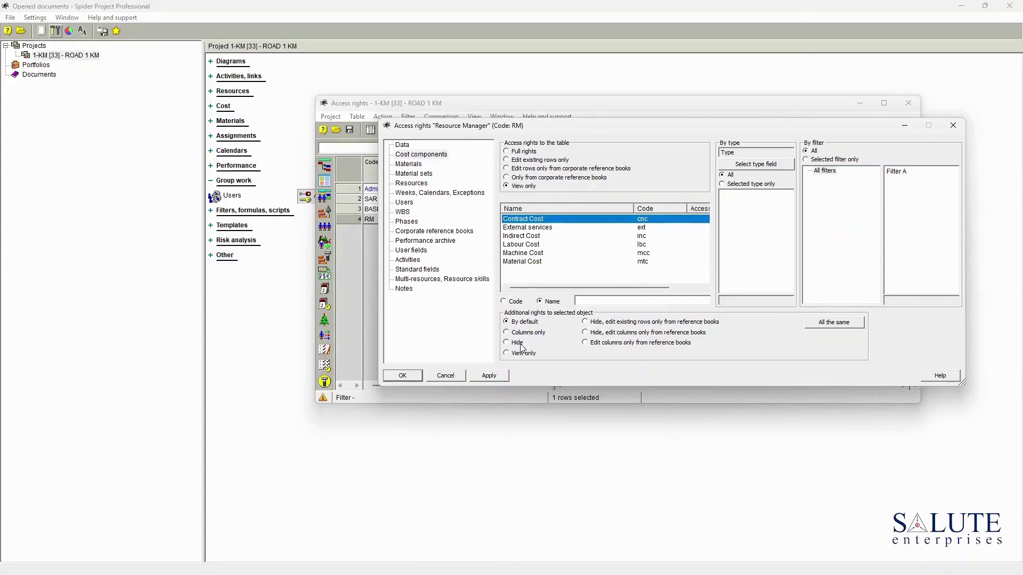
click(516, 342)
click(531, 227)
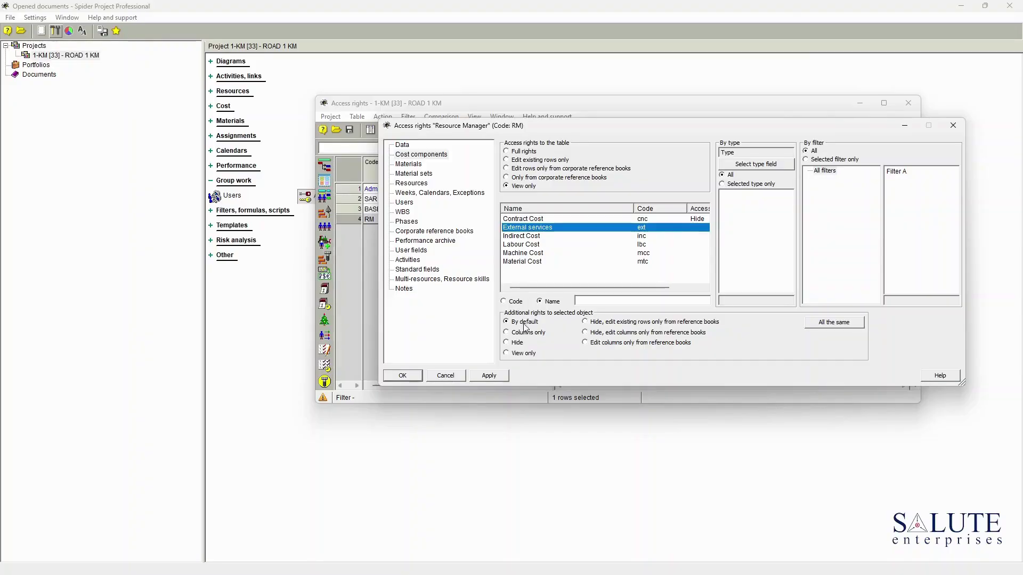
click(522, 343)
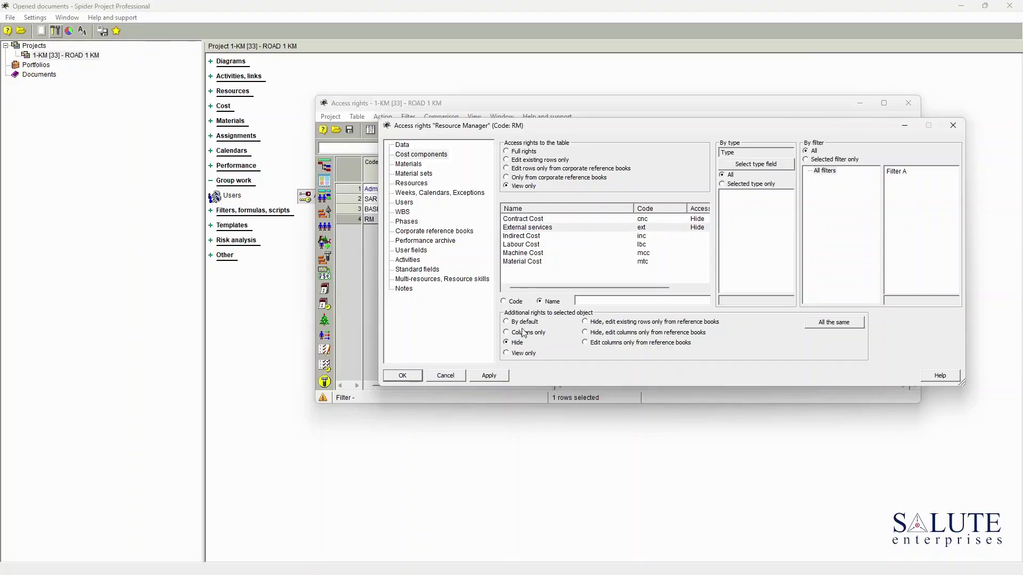
click(841, 326)
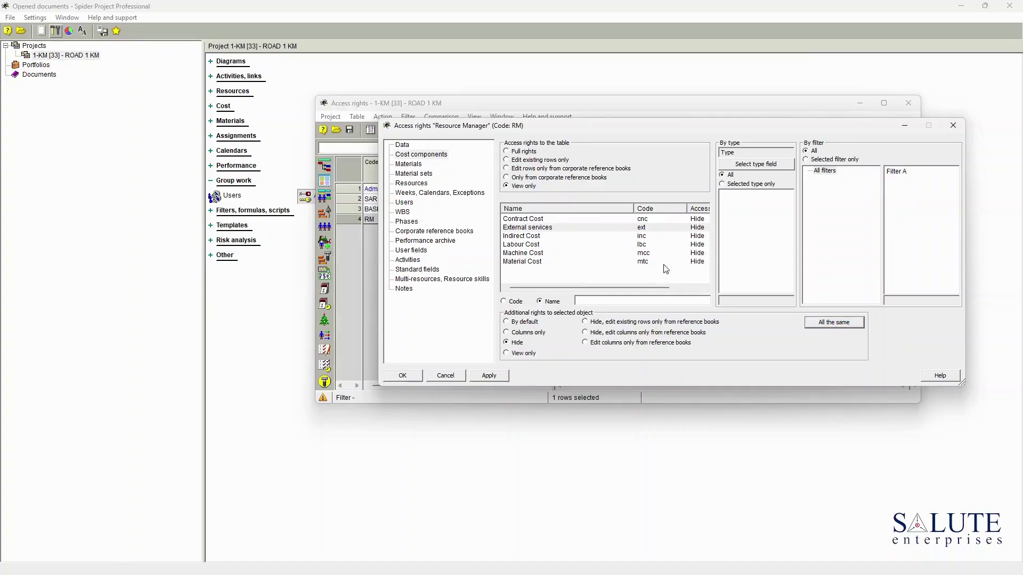
Step: Check the additional rights of each cost component from Material Cost up to Contract Cost
click(526, 262)
click(526, 253)
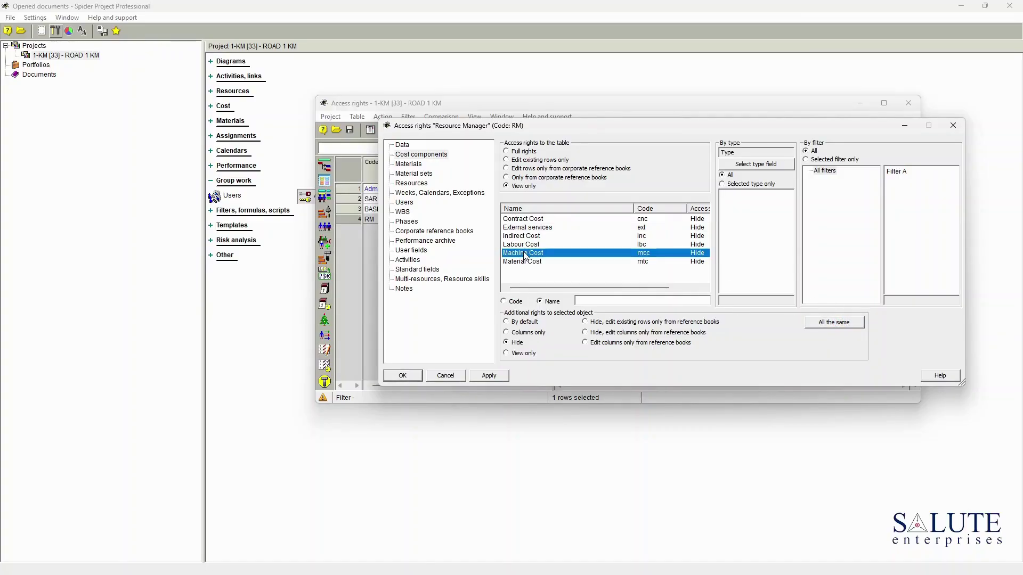
click(525, 244)
click(526, 236)
click(526, 228)
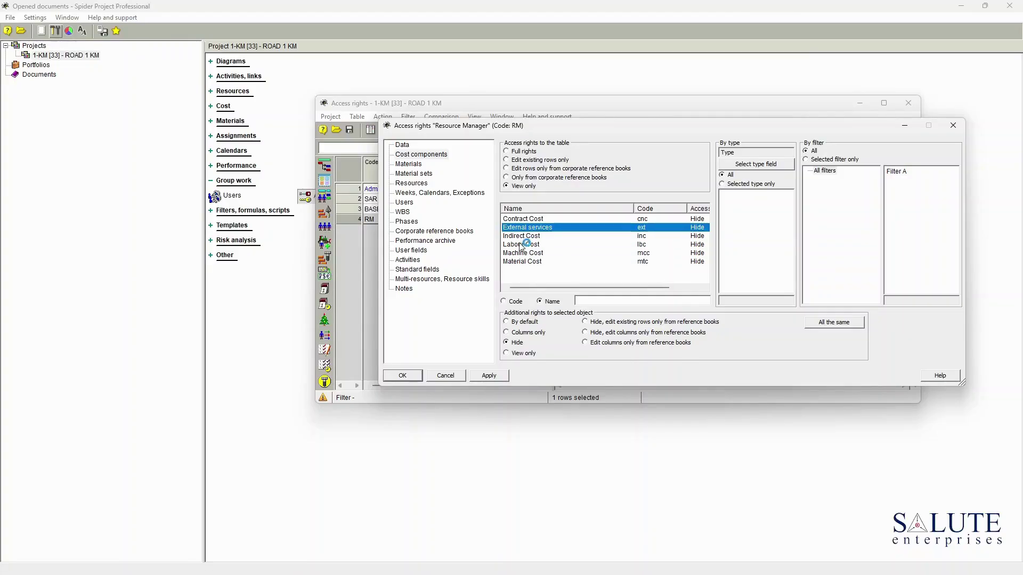
click(536, 219)
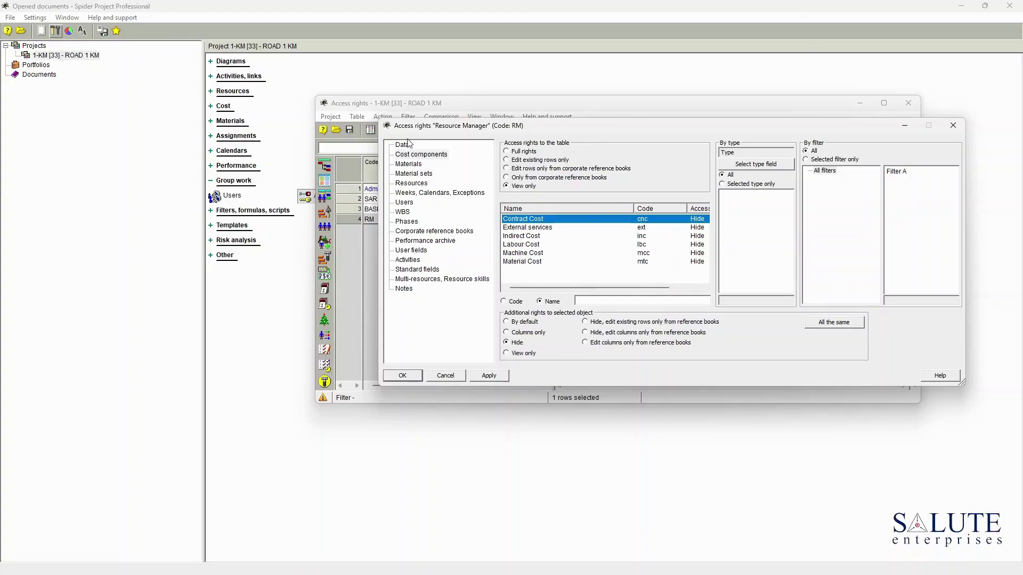
Step: Review the Resource Manager profile's settings for materials, material sets, calendars, users, WBS and phases
click(417, 166)
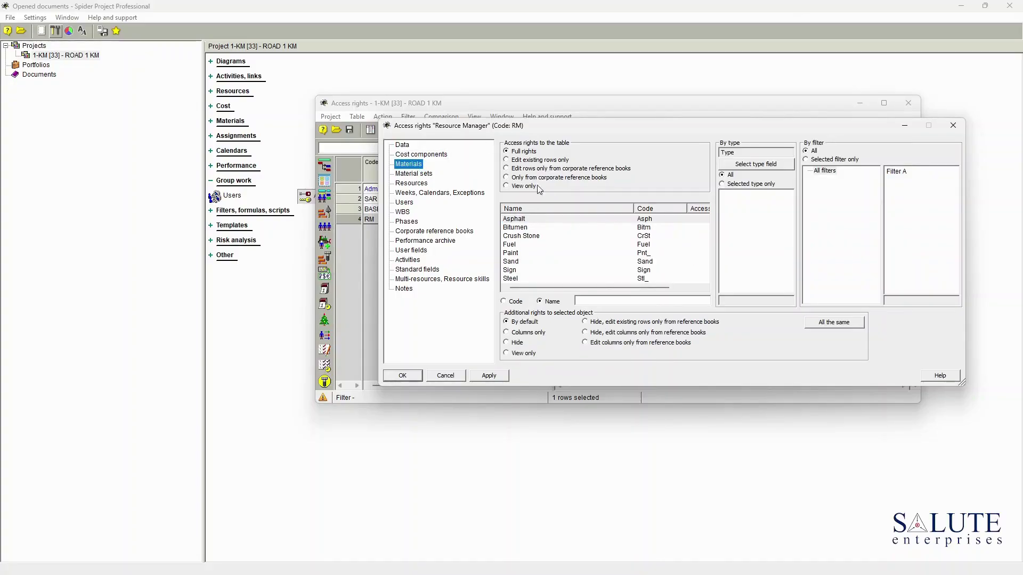
click(414, 174)
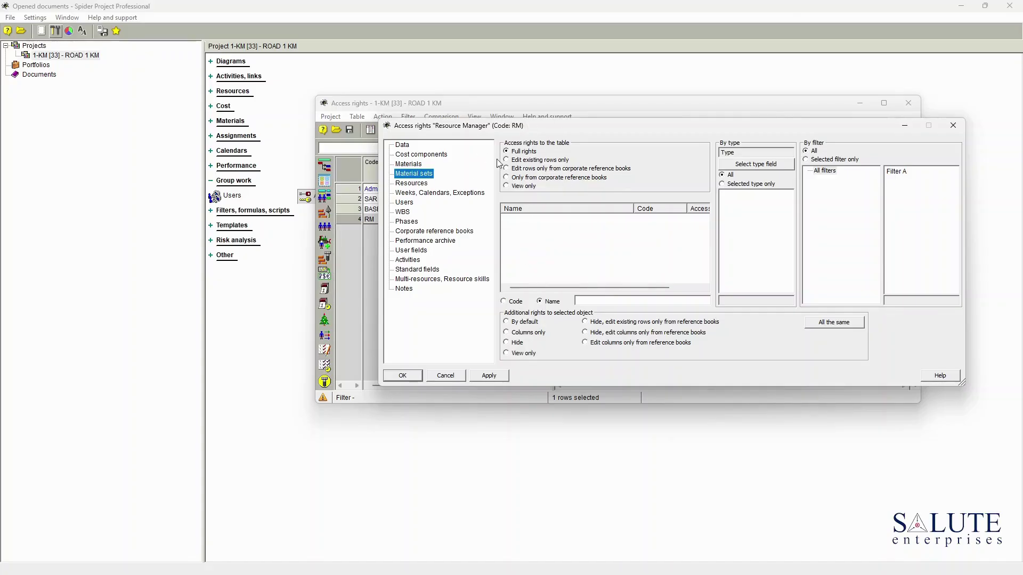
click(447, 192)
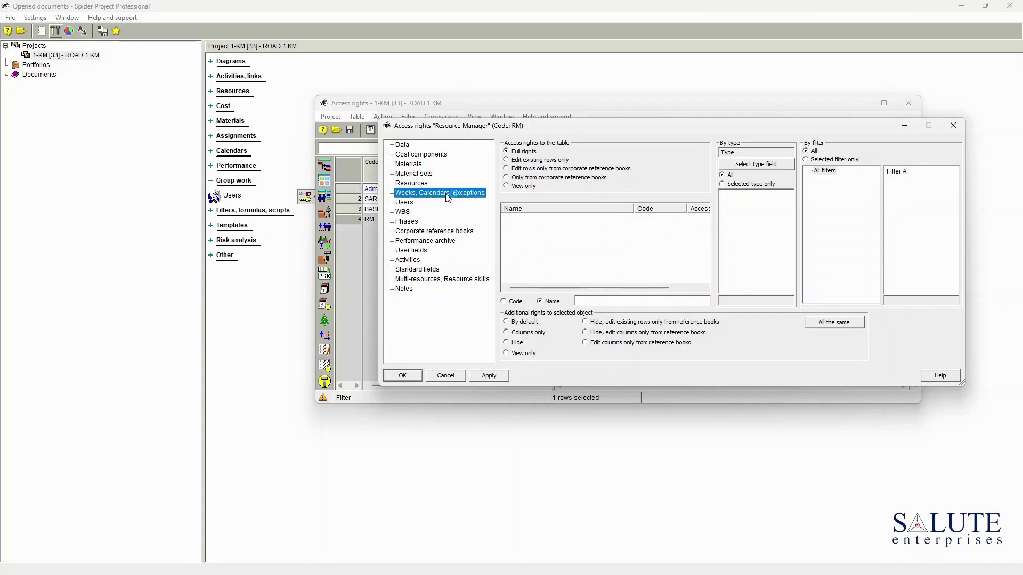
click(406, 205)
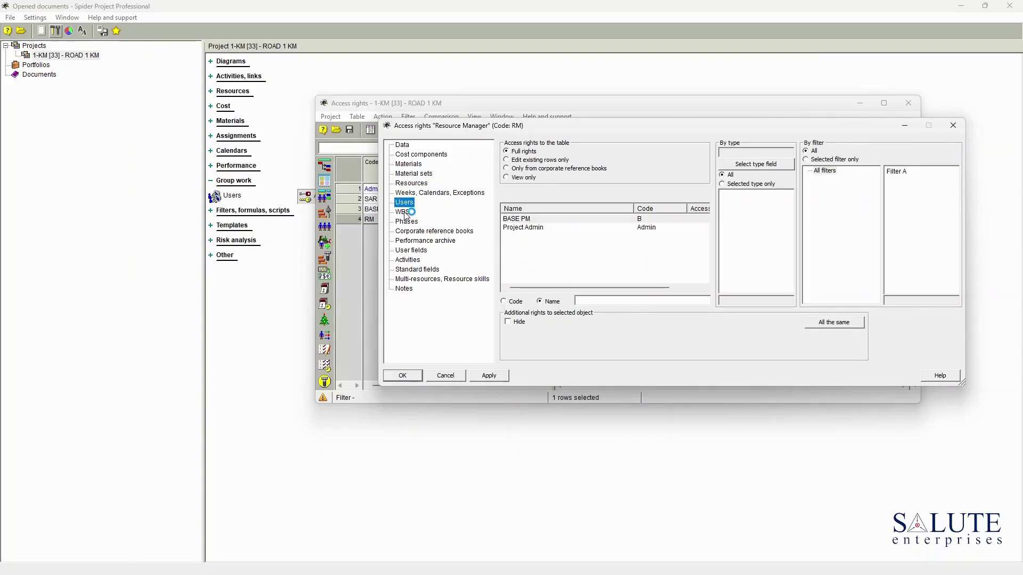
click(404, 213)
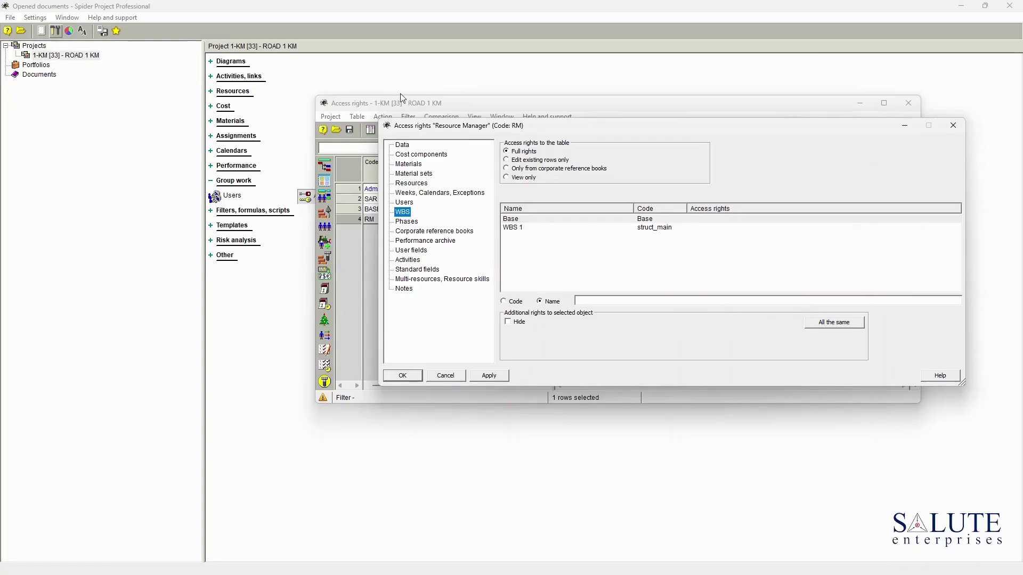
click(408, 222)
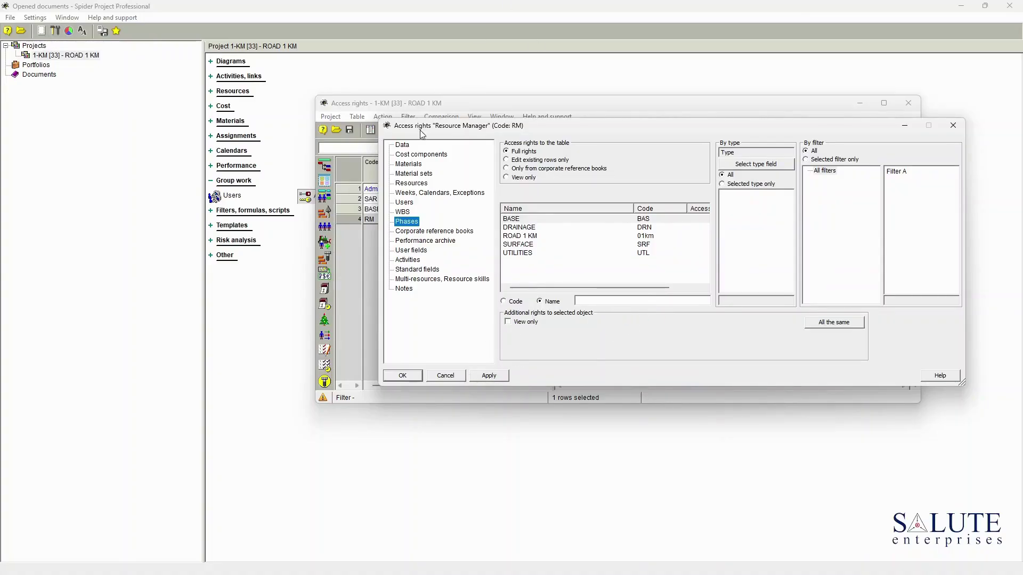
Step: Apply and save the Resource Manager profile, and close the access rights table
click(496, 376)
click(503, 376)
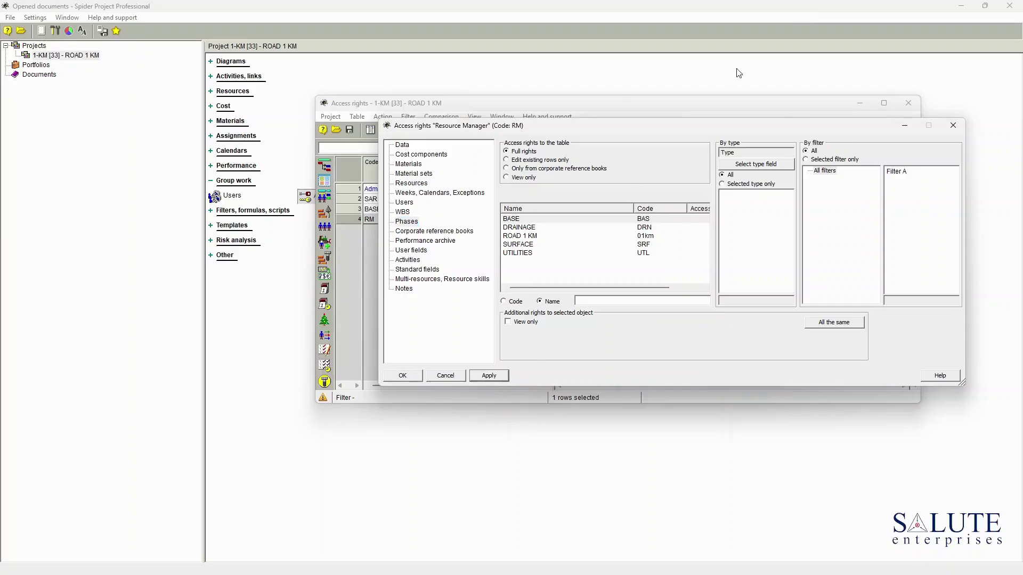
click(403, 376)
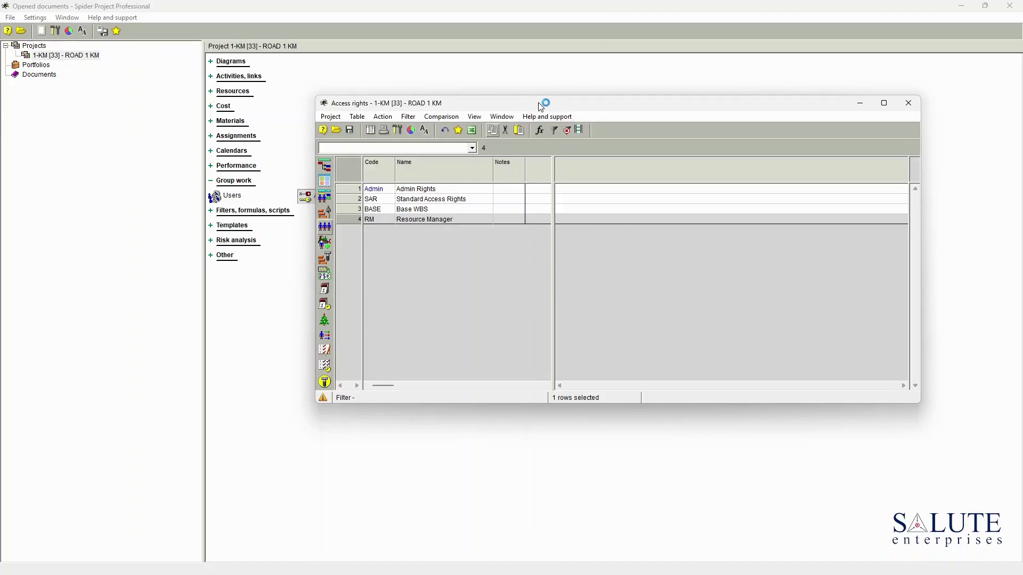
drag(543, 103, 537, 197)
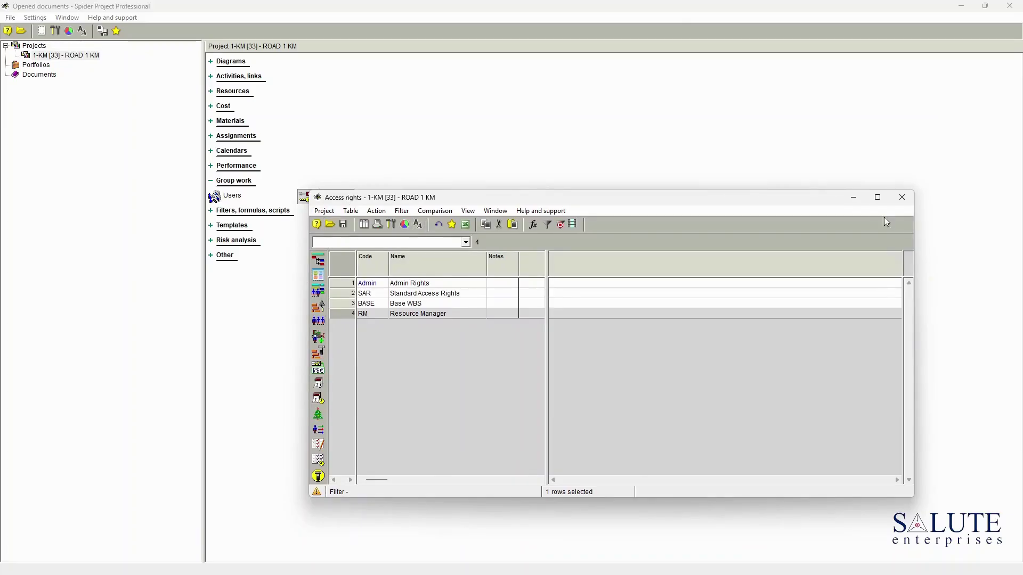
click(902, 198)
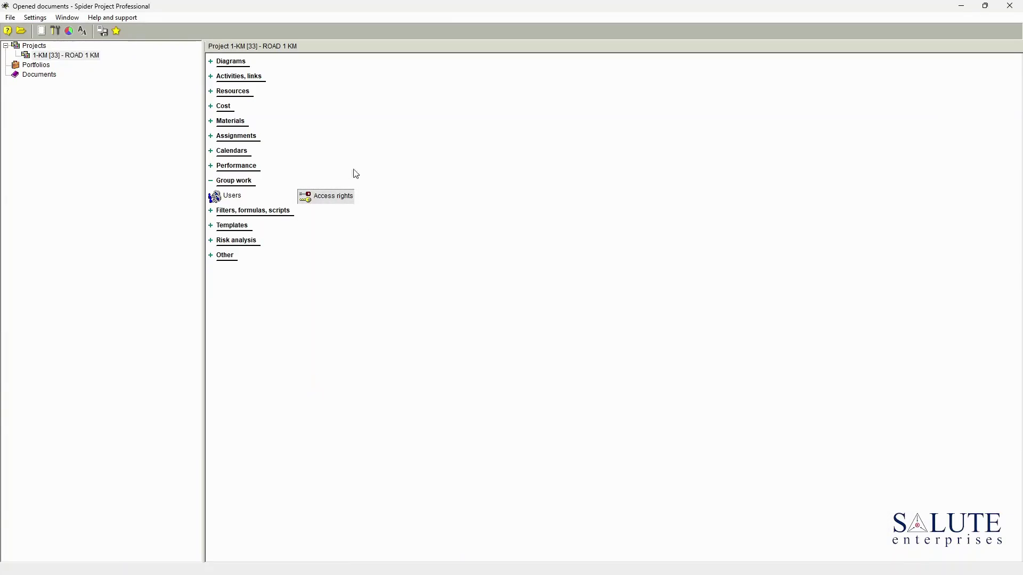
Step: Open the project's Users table and check the access rights assigned to the Project Admin user
click(216, 198)
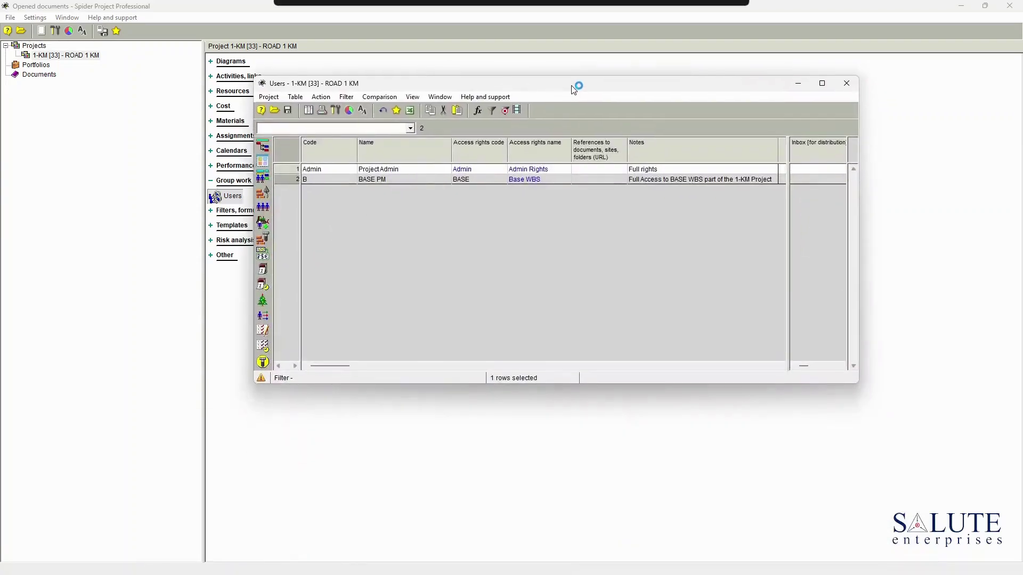
drag(577, 87, 674, 105)
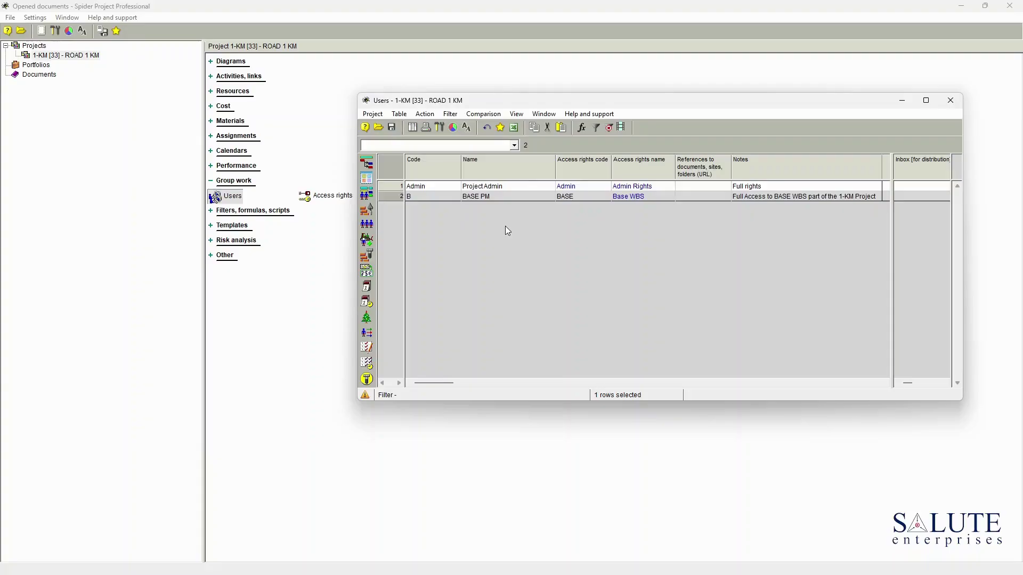
click(393, 188)
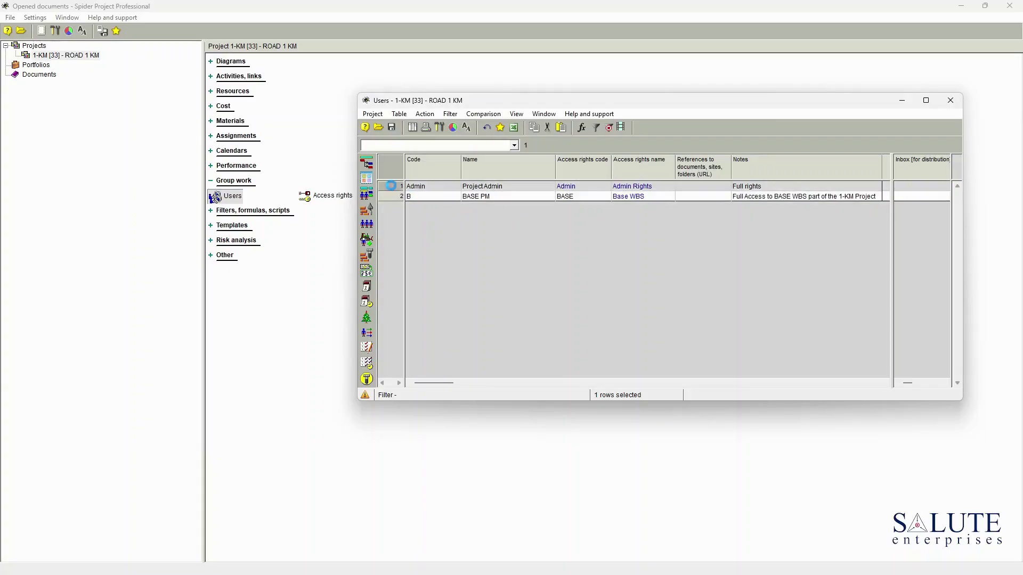
drag(581, 574, 605, 168)
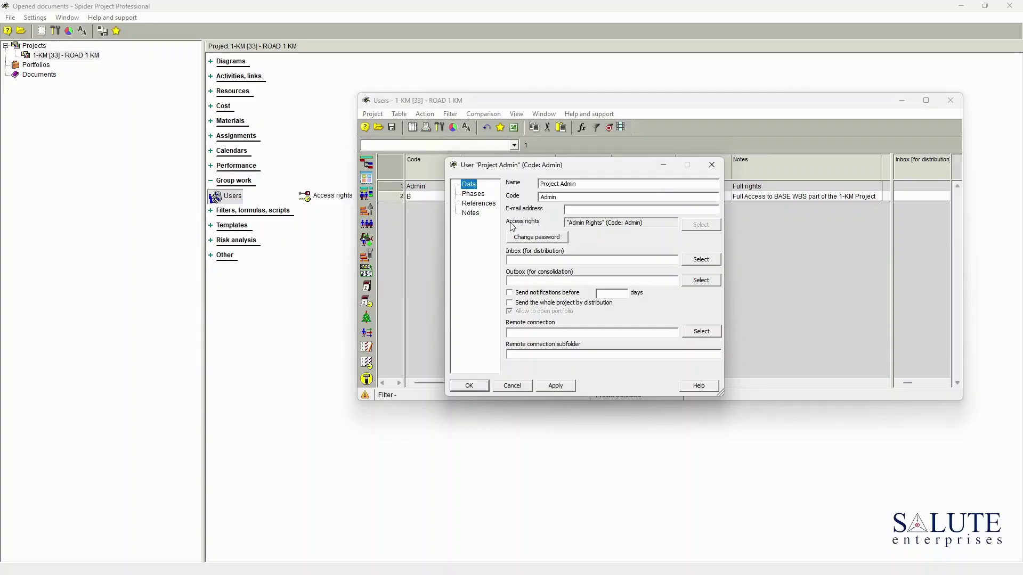
drag(573, 223, 657, 226)
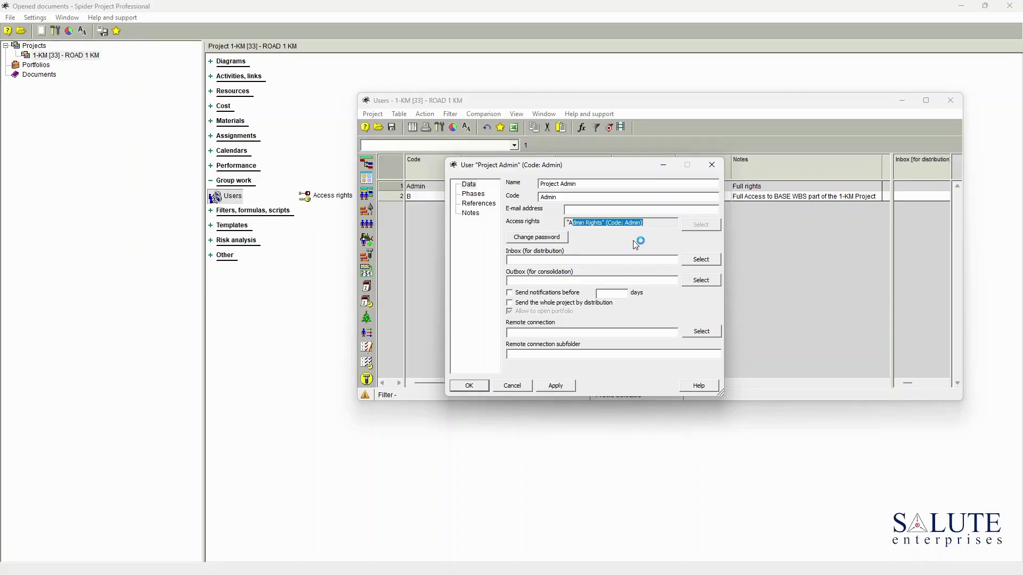
Step: Review the Project Admin user's password change form, phases, references and notes, and close the user's properties
click(547, 241)
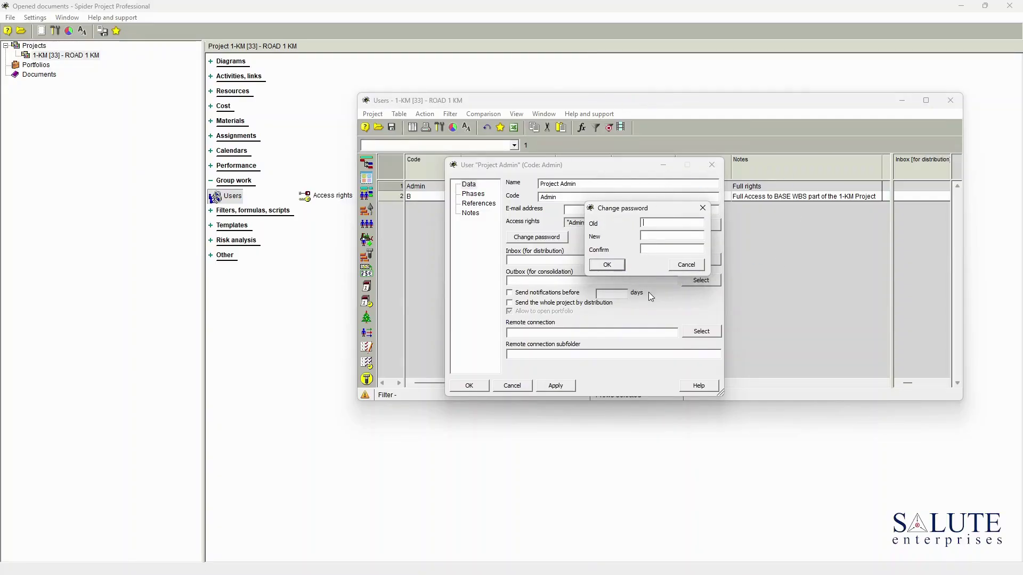
click(703, 209)
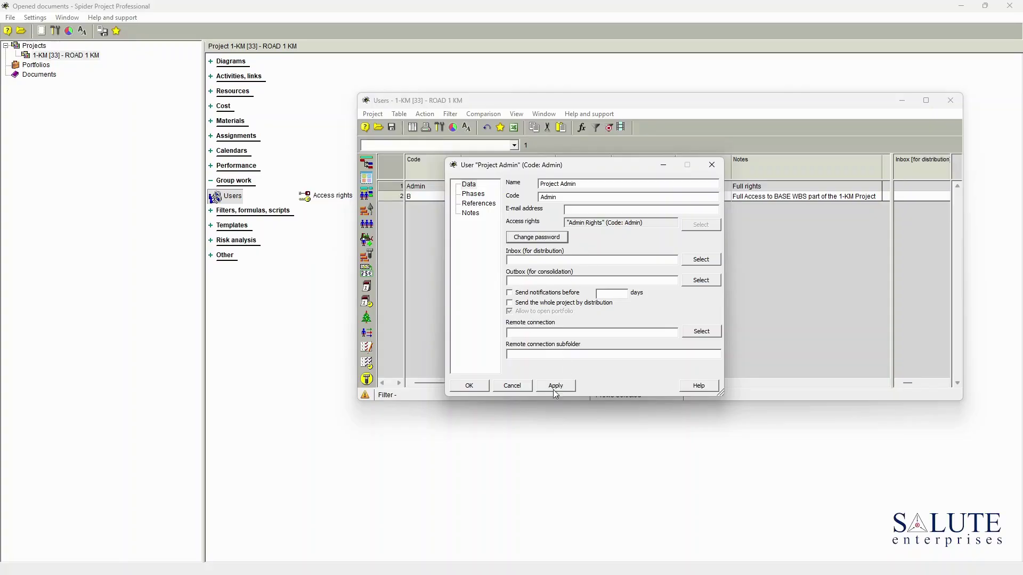
click(479, 196)
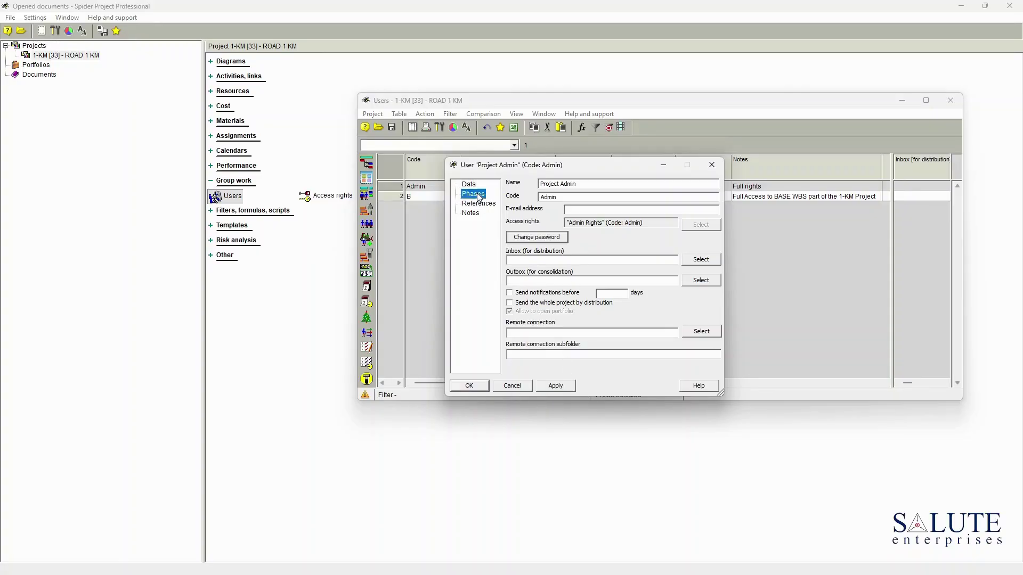
click(479, 204)
click(475, 213)
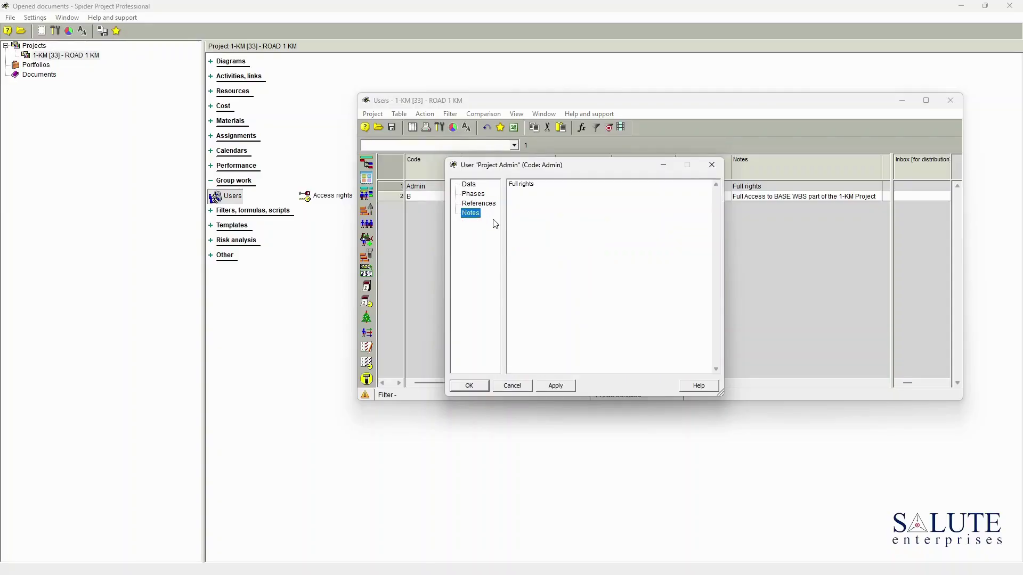
click(711, 165)
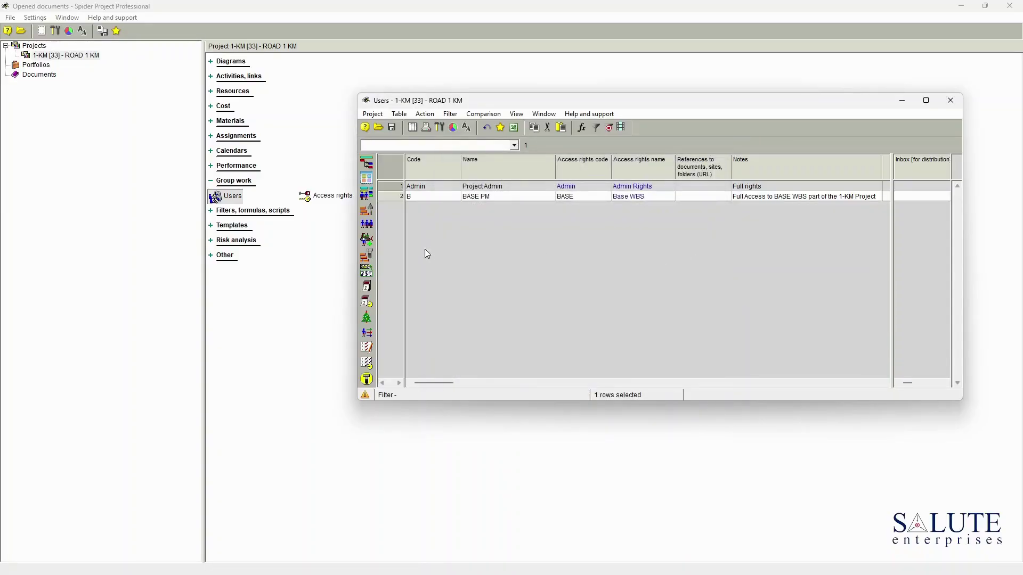
Step: Create a new user in the Users table with the name Resource Manager and the code RM
right_click(396, 213)
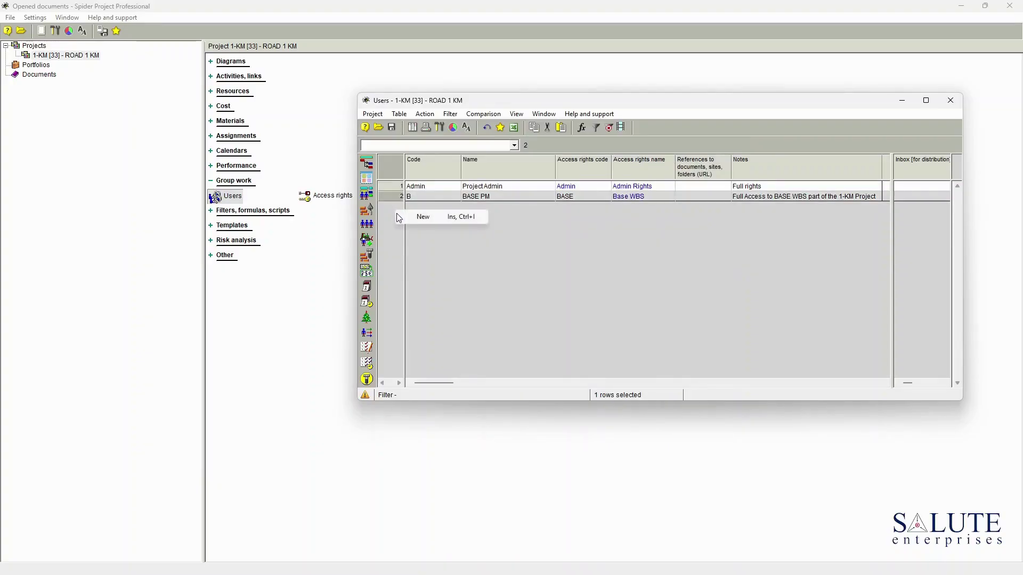
click(424, 216)
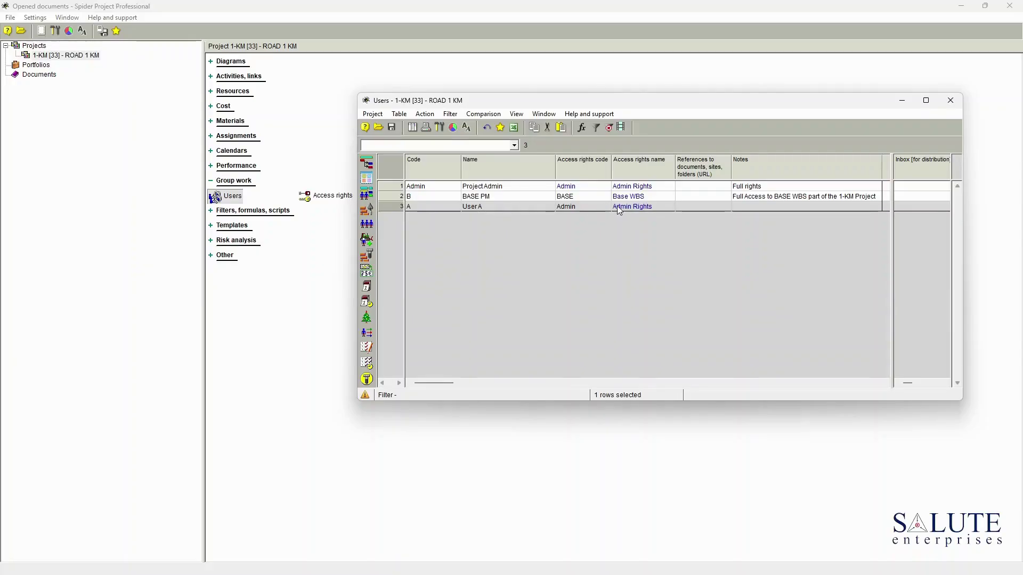
double_click(396, 207)
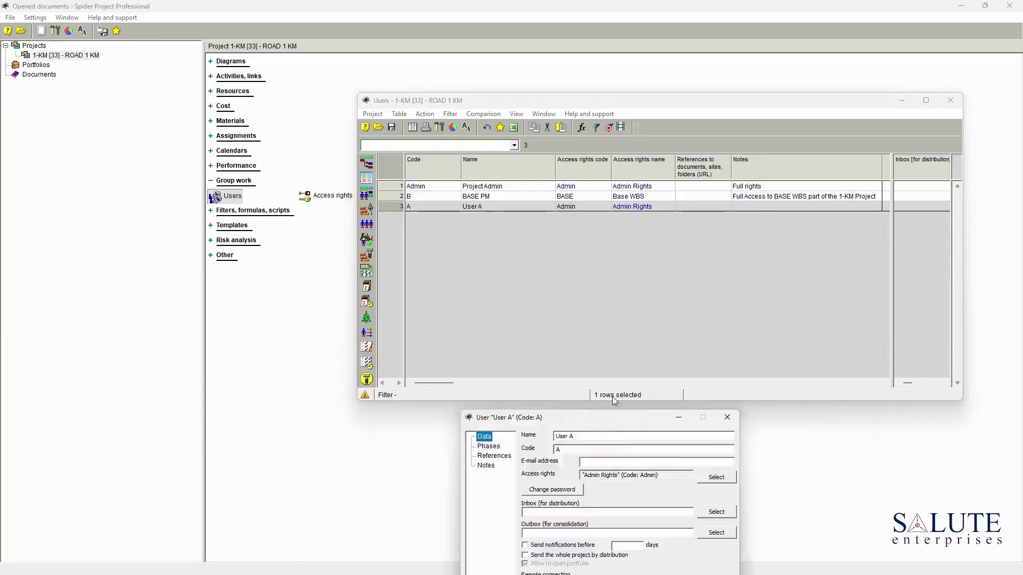
drag(650, 152, 649, 153)
double_click(646, 165)
text(Resource Manager)
key(Tab)
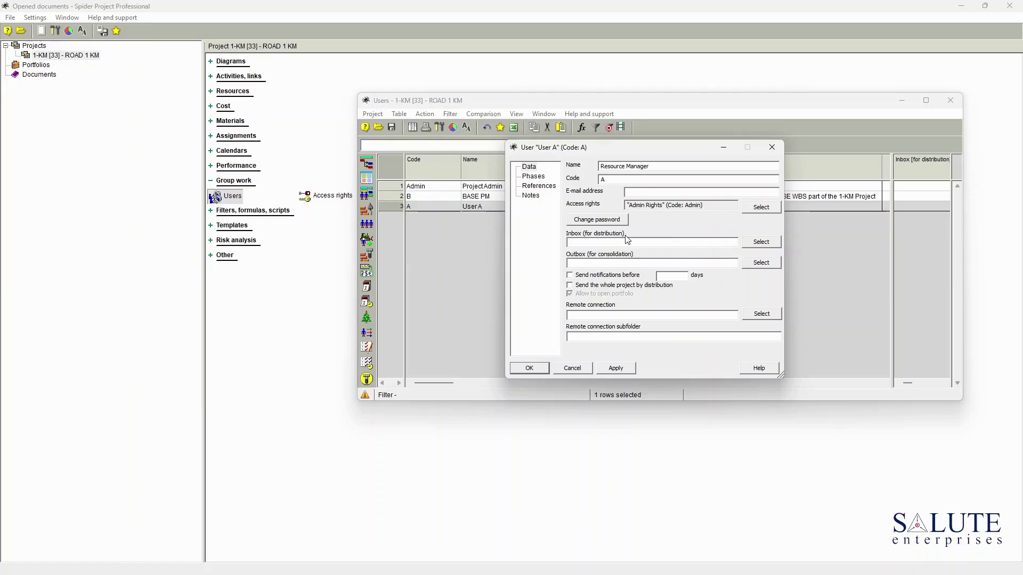
text(RM)
Step: Assign the Resource Manager access rights profile (code RM) to the new user
click(761, 207)
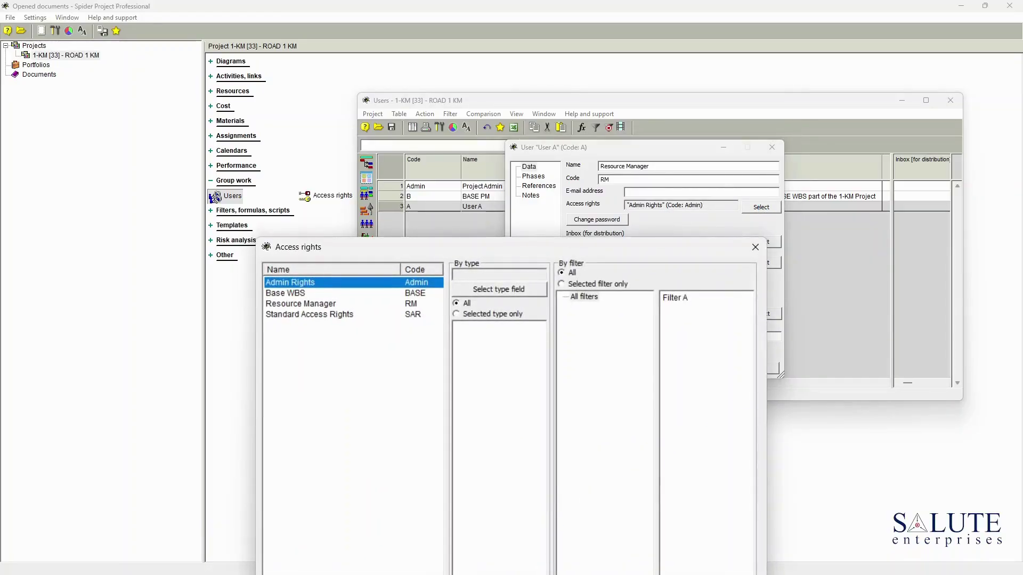
drag(558, 254, 541, 171)
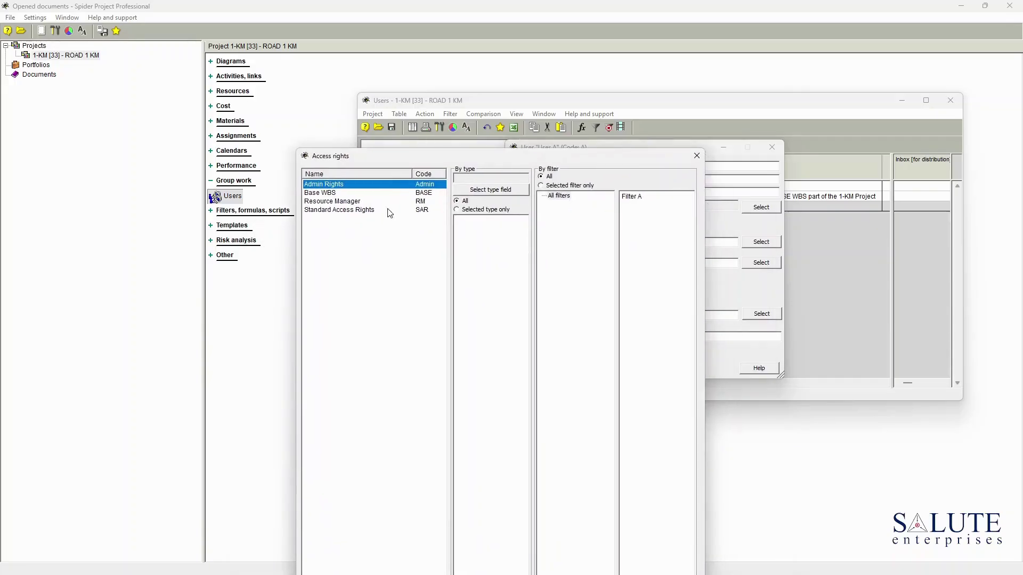
double_click(339, 206)
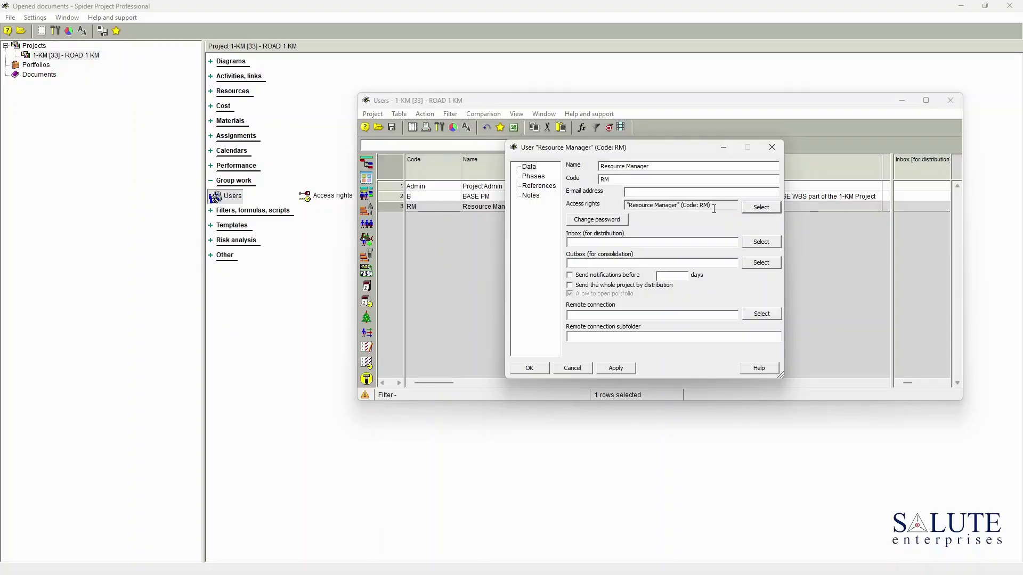
Step: Review the Resource Manager user's password change form, phases, references and notes, and return to the user's main data
click(611, 220)
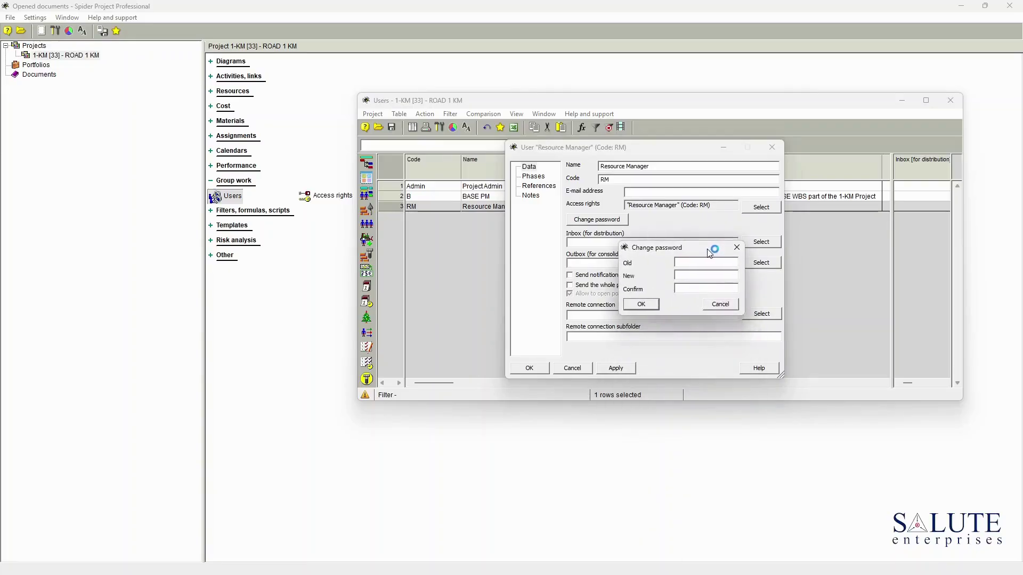
drag(710, 244, 700, 197)
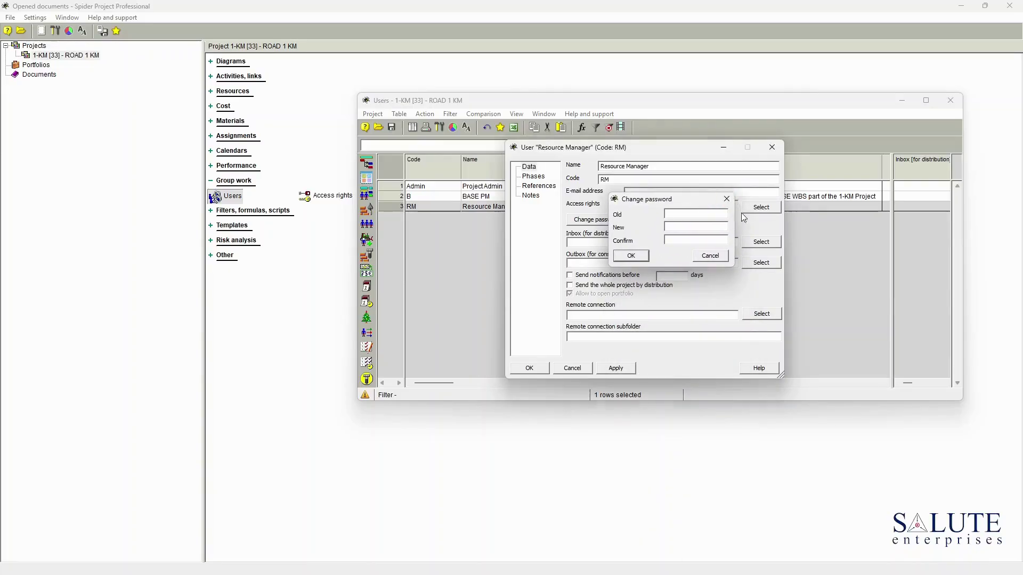
key(Escape)
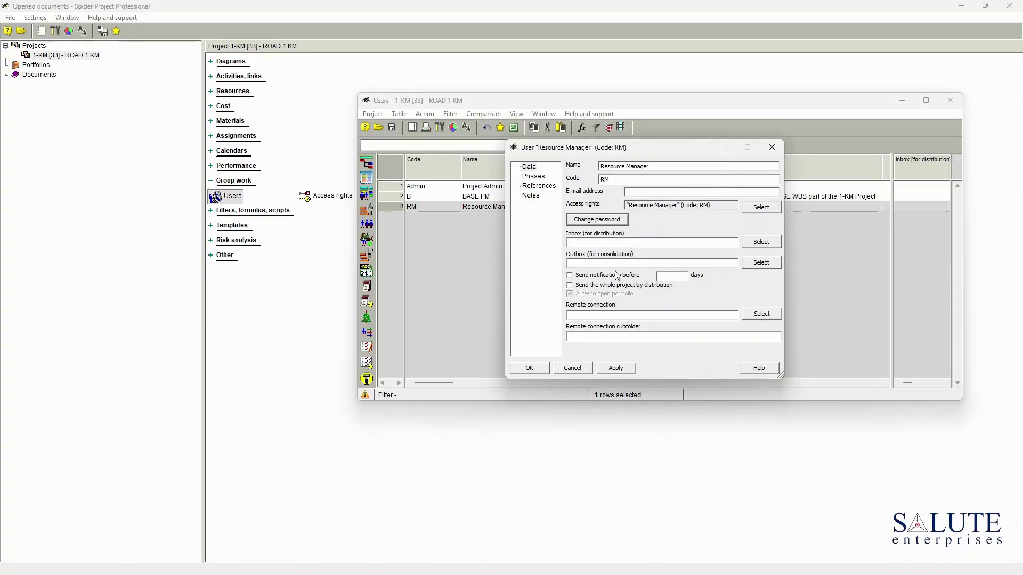
click(539, 178)
click(549, 187)
click(534, 196)
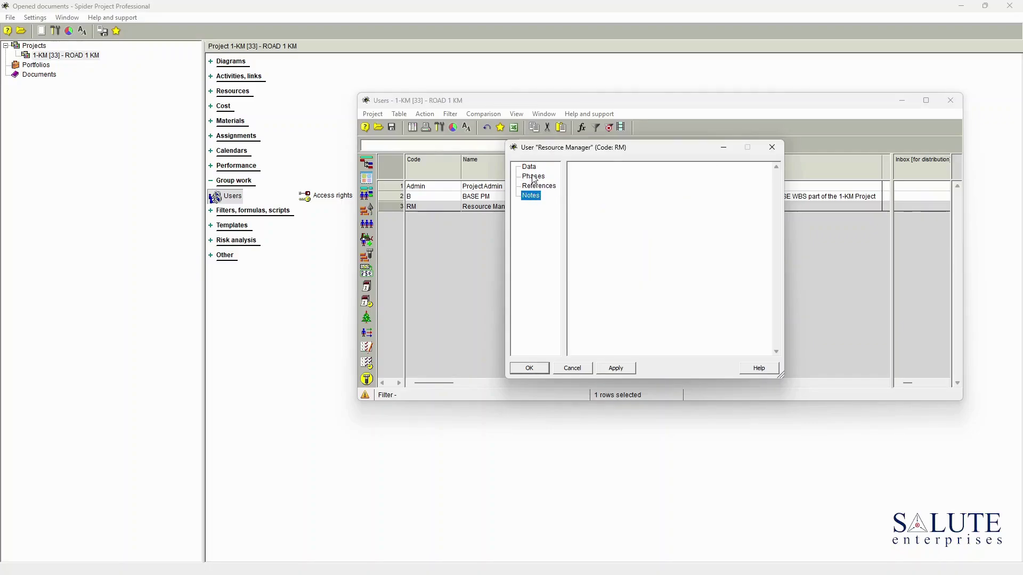
click(534, 177)
click(533, 169)
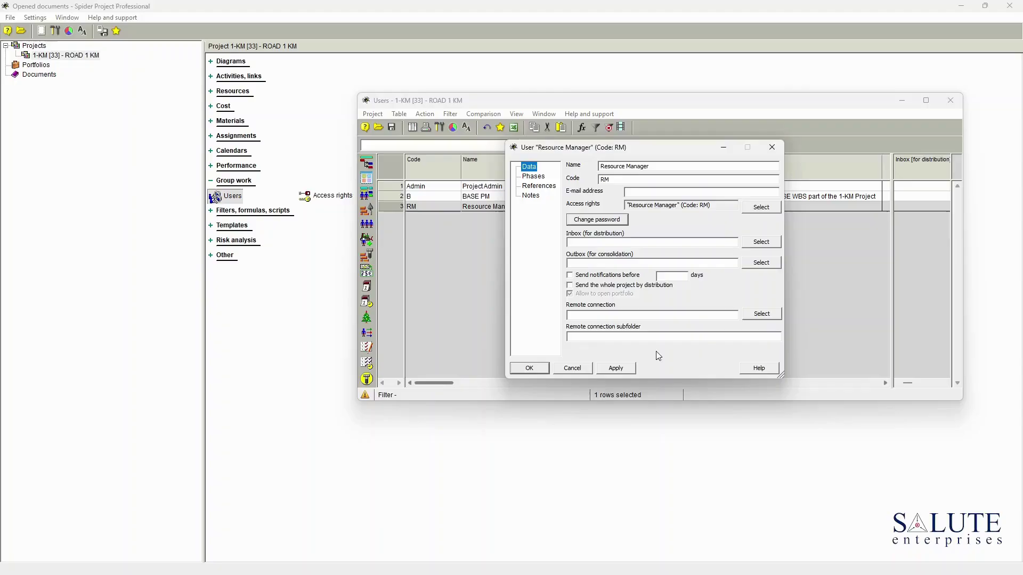
Step: Apply and confirm the Resource Manager user's settings, and close the Users table
click(617, 369)
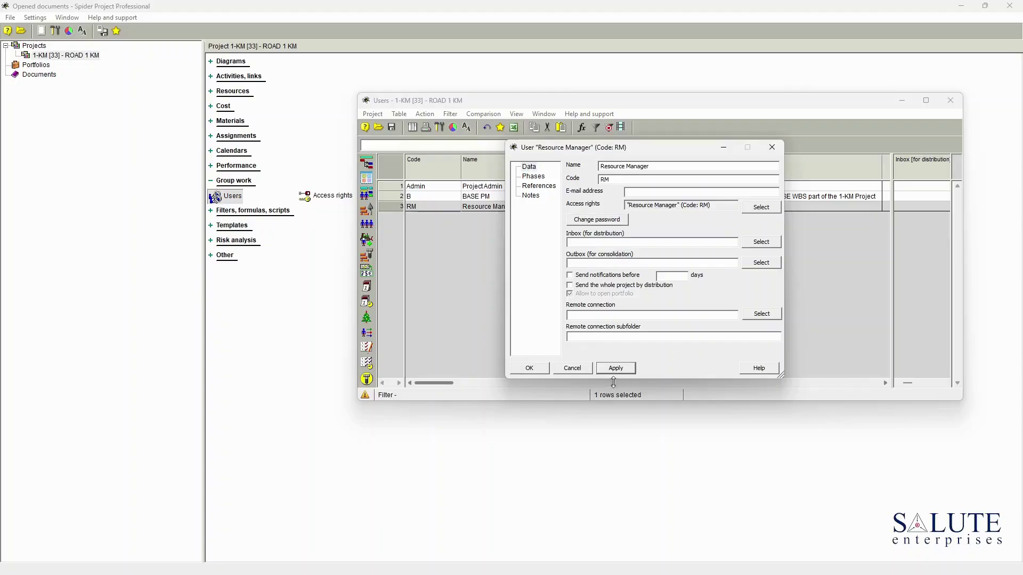
click(532, 368)
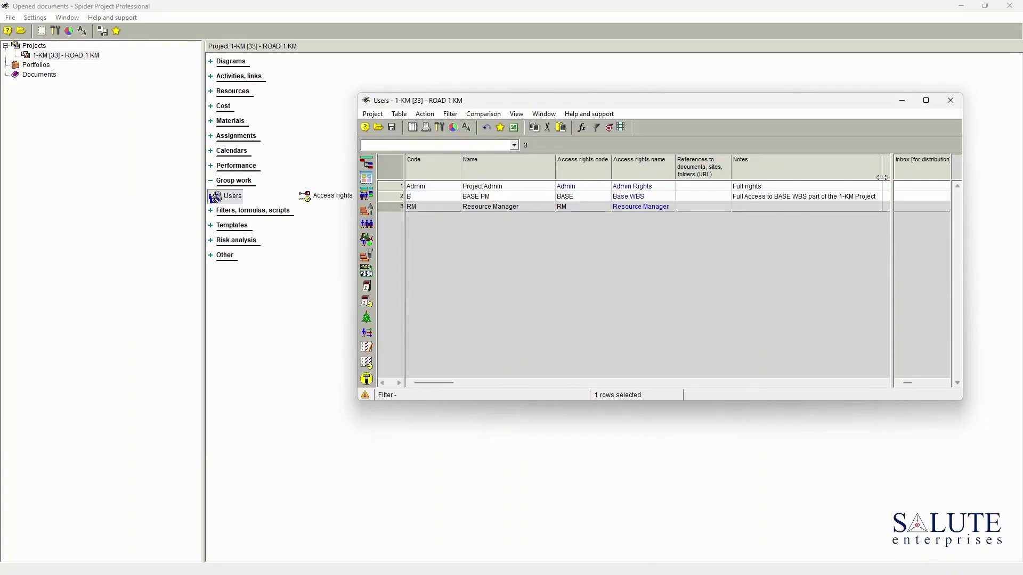
drag(882, 173, 884, 173)
click(950, 101)
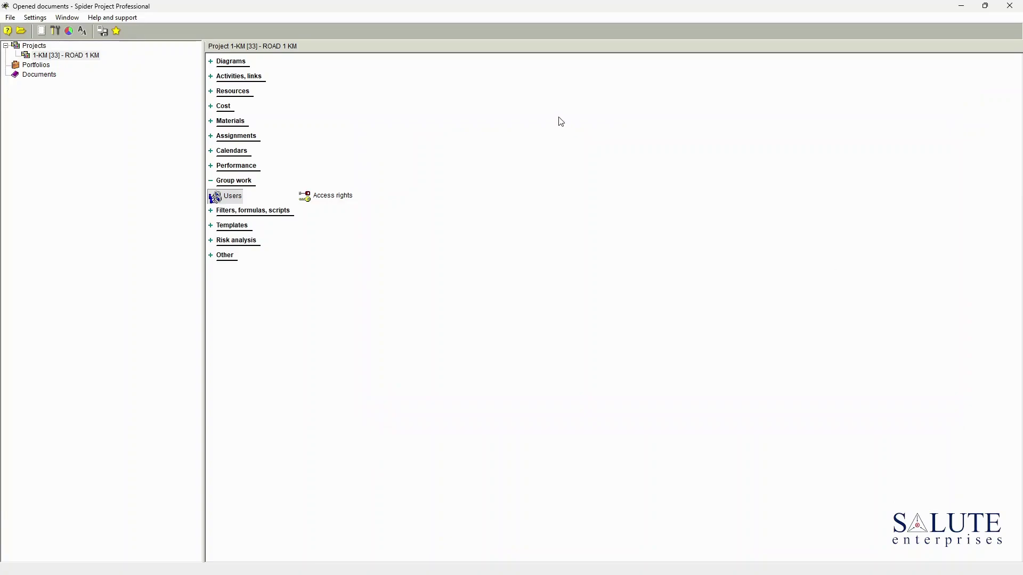
Step: Open the ROAD 1 KM project's Activity Gantt and check the current user in the project properties
double_click(85, 56)
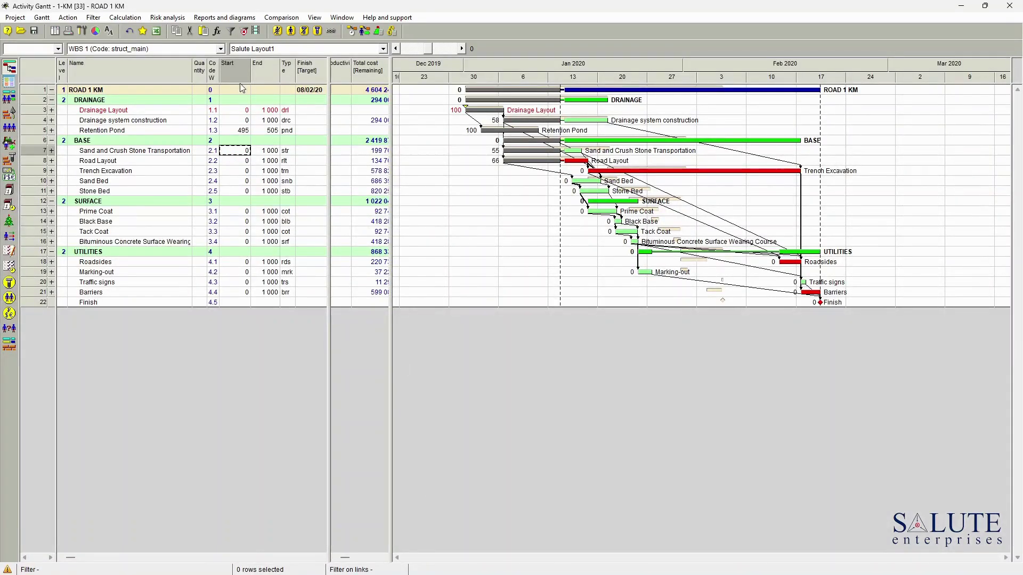
click(16, 18)
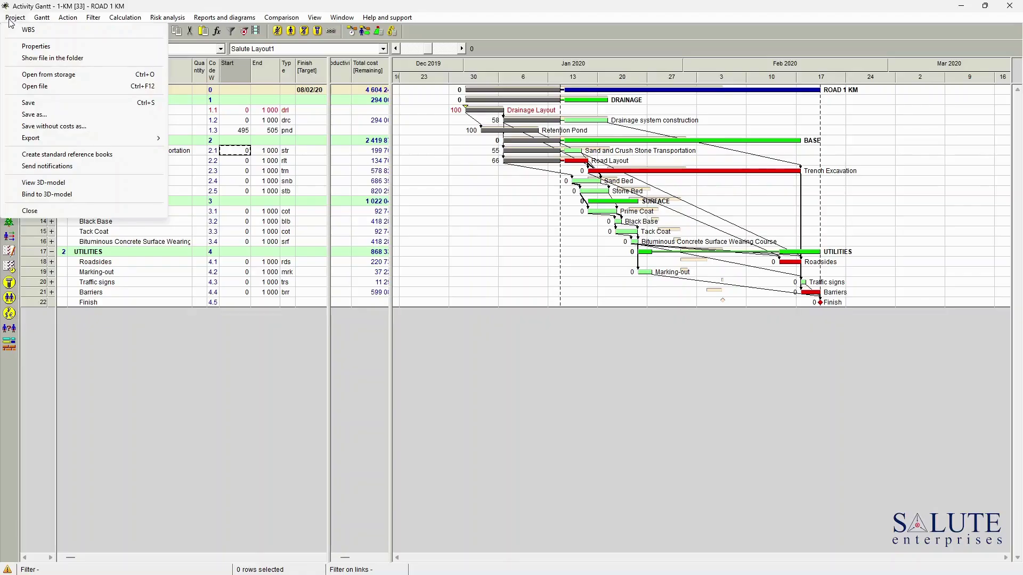
click(35, 46)
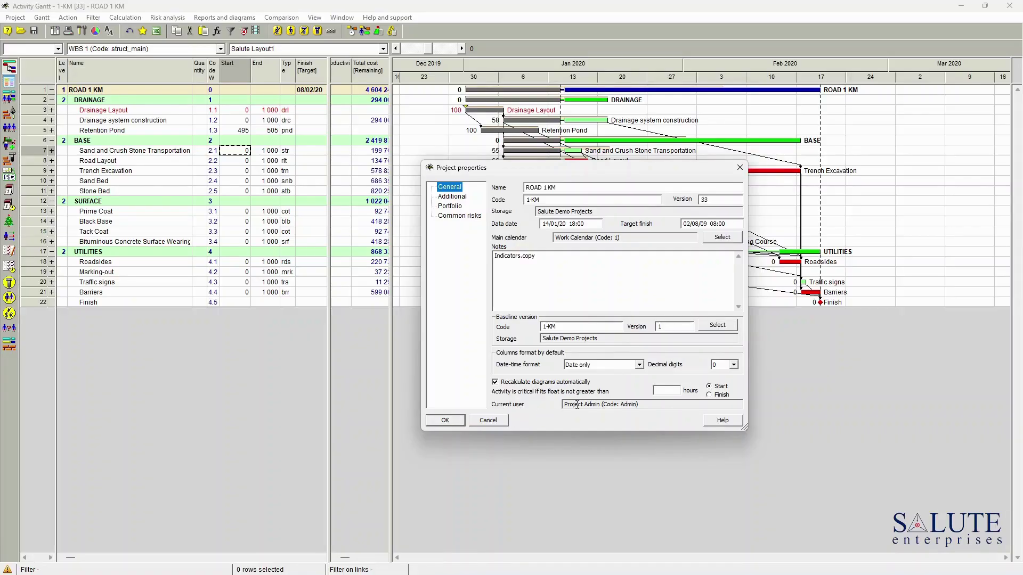
mouse_move(566, 404)
mouse_down()
mouse_move(660, 404)
mouse_move(562, 406)
mouse_up()
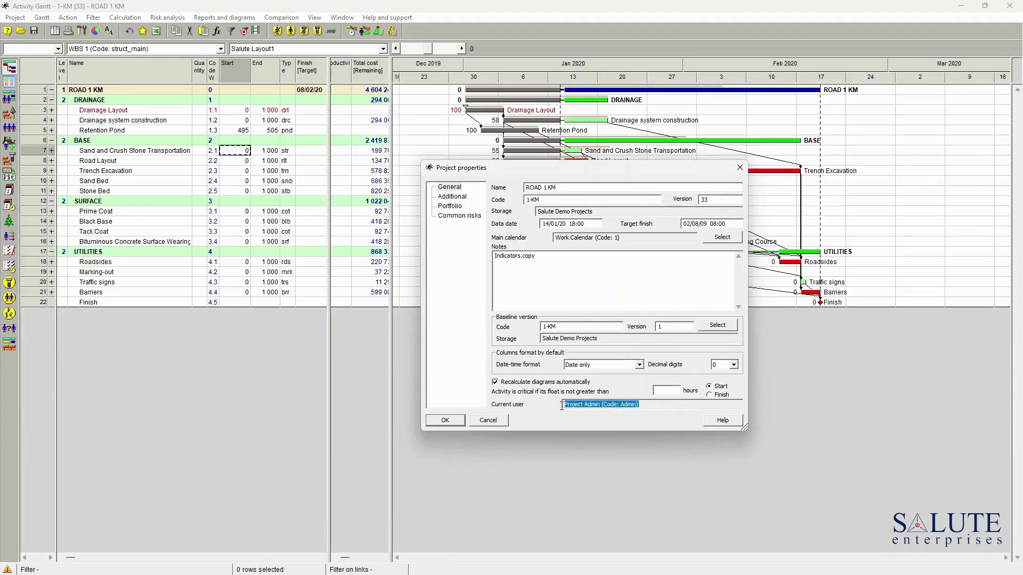